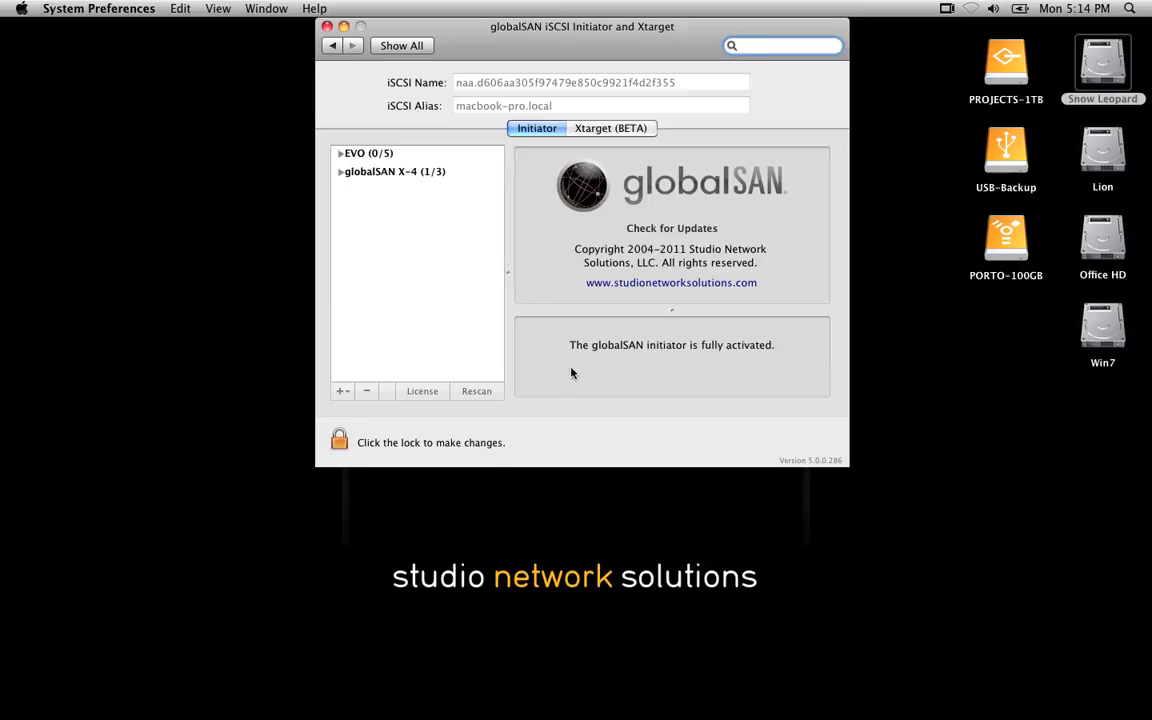
# Step: Review the Xtarget settings for iSCSI, LUNs/Devices, Sessions and License
pyautogui.click(606, 133)
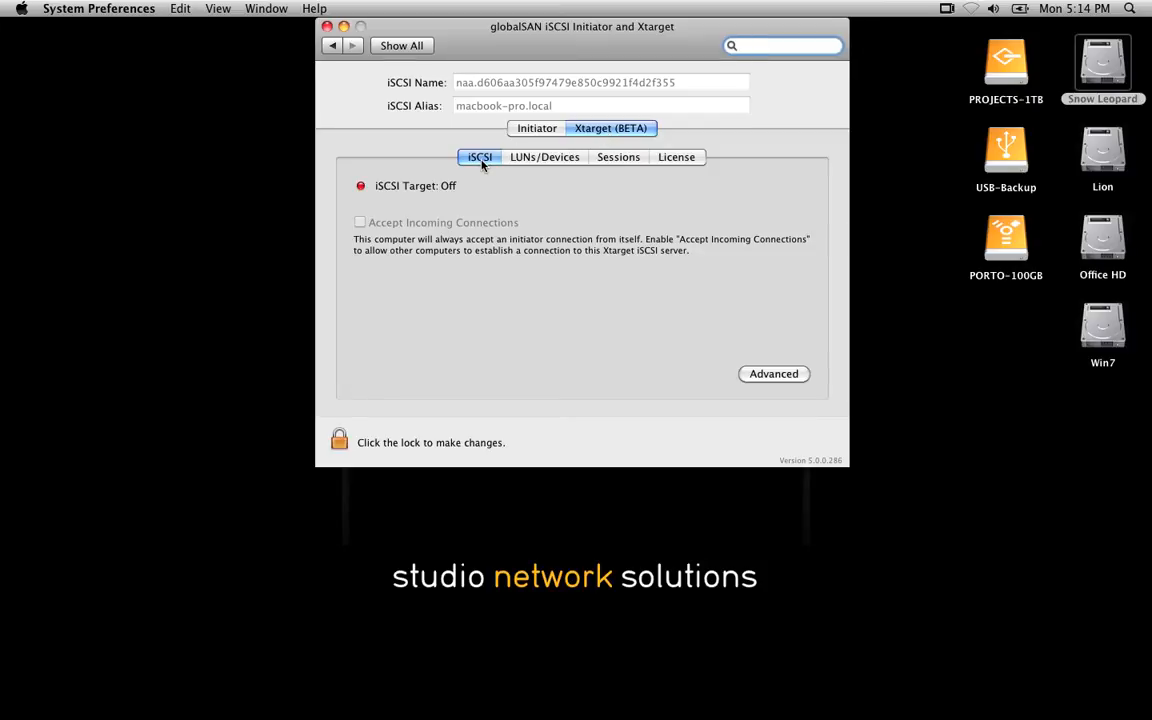
pyautogui.click(537, 163)
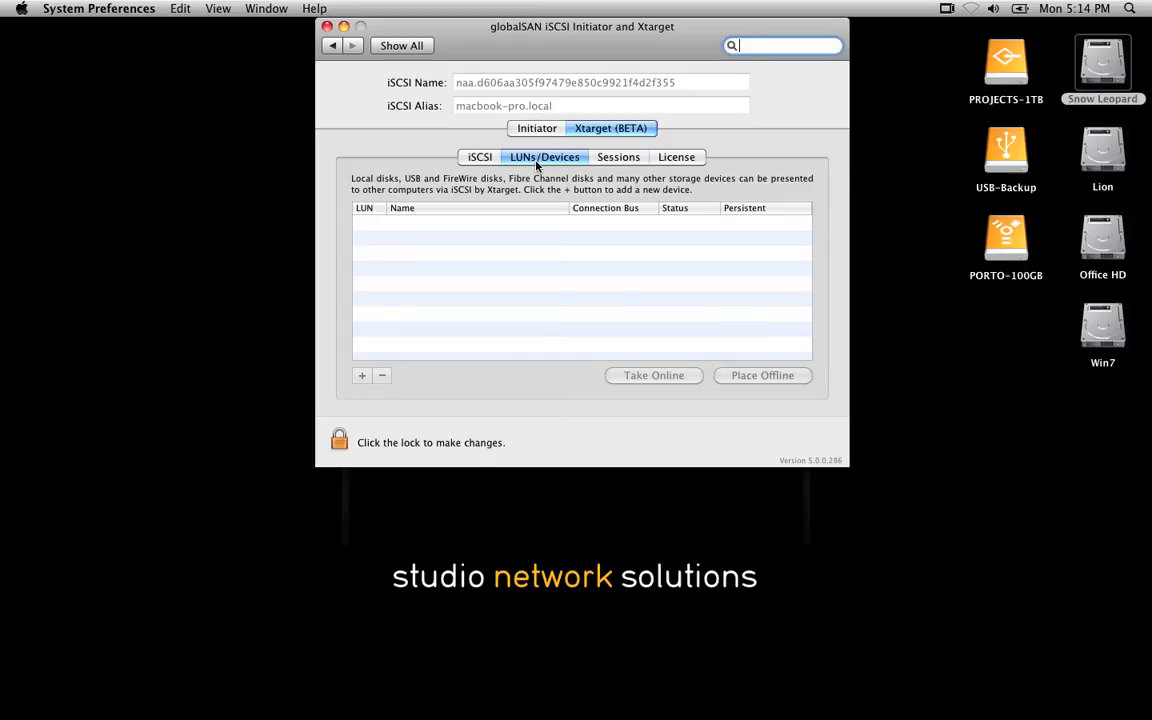
pyautogui.click(626, 162)
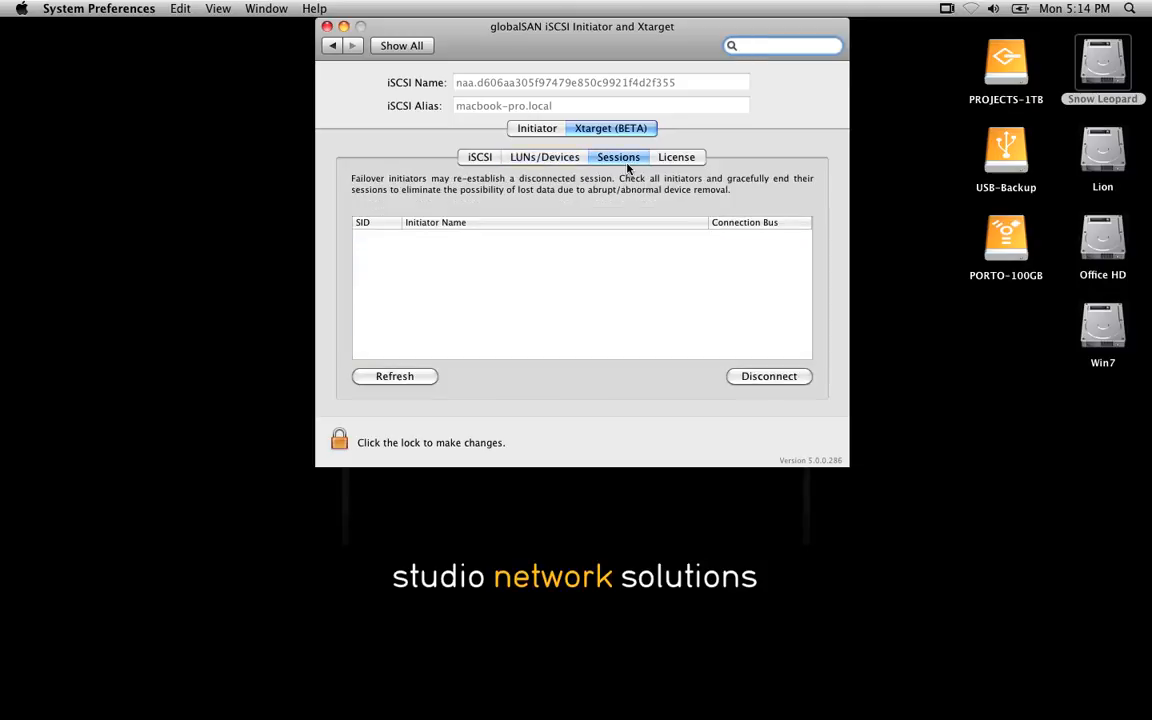
pyautogui.click(688, 159)
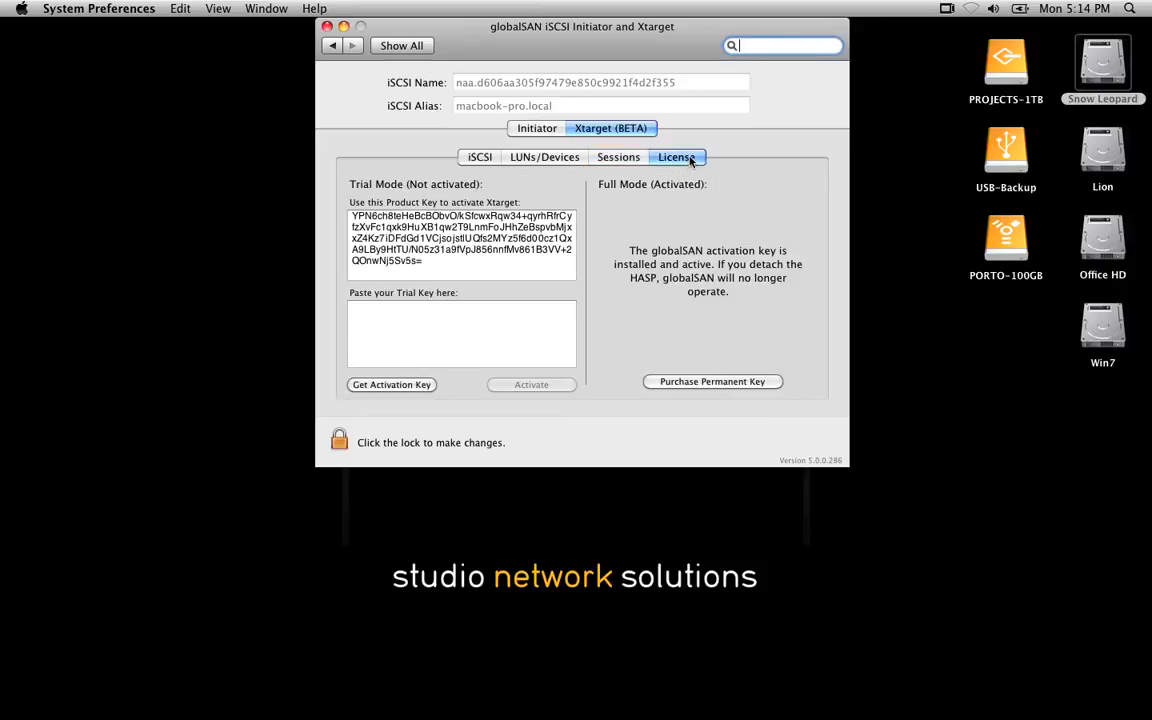
# Step: Unlock the preference pane for changes by entering the administrator password
pyautogui.click(340, 441)
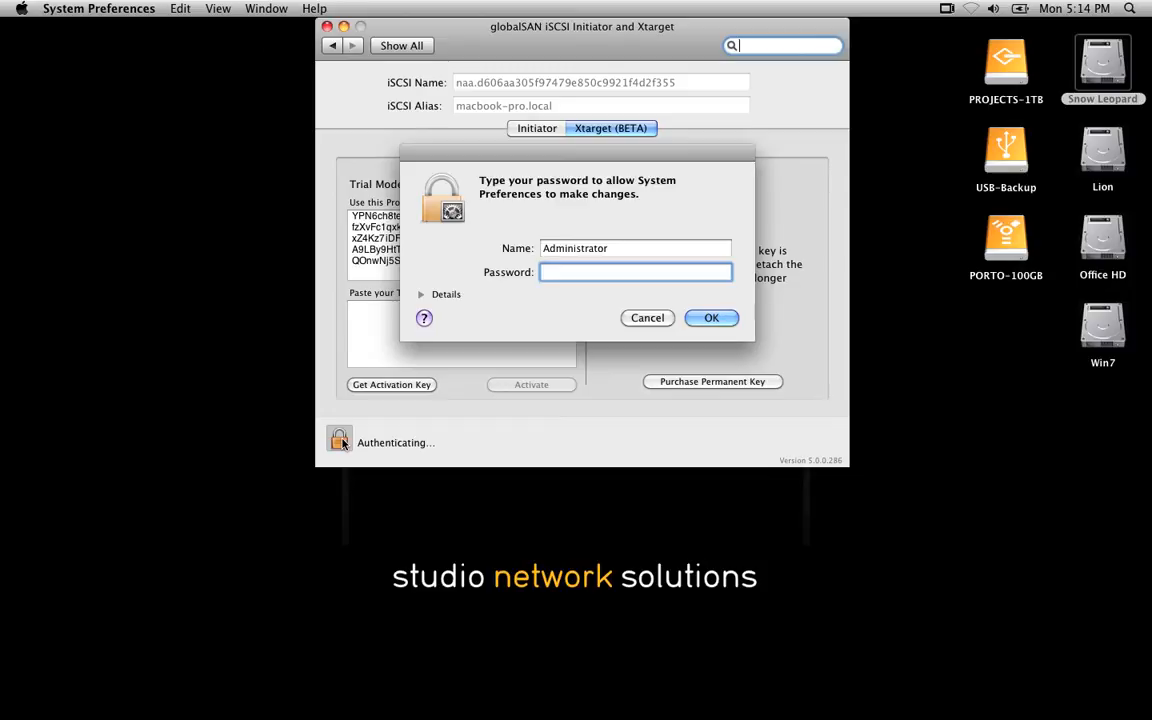
pyautogui.write('••••••••••')
pyautogui.press('Return')
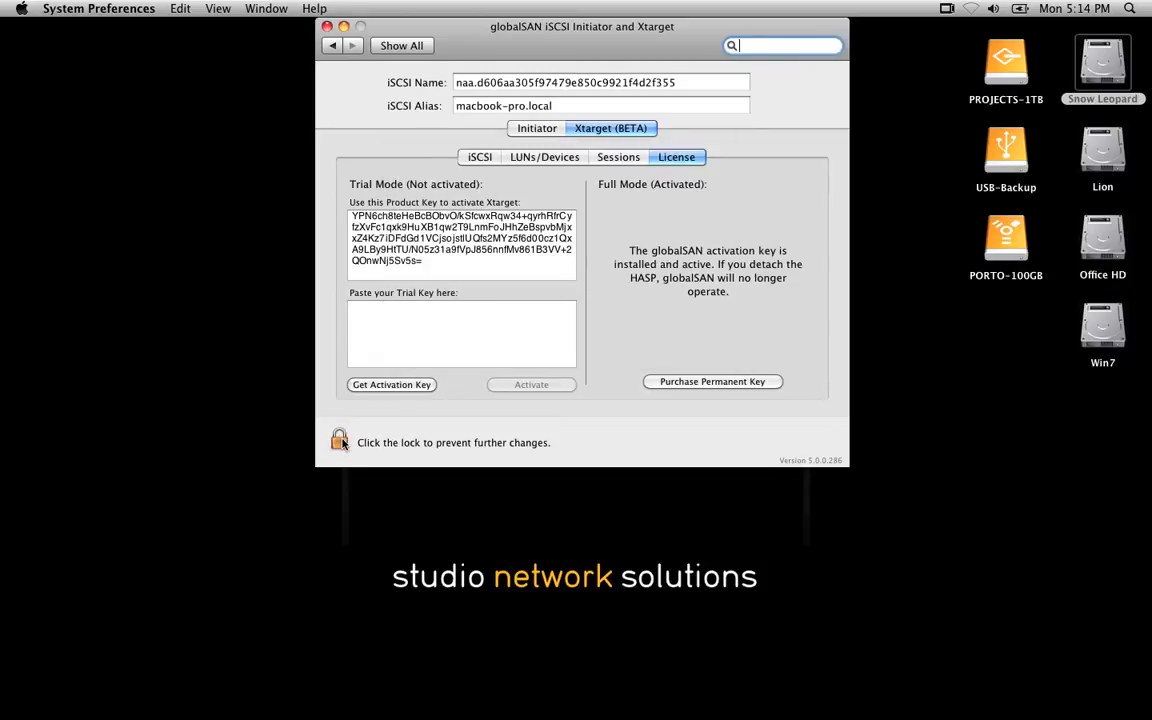
# Step: Add the 100.03 GB FireWire disk ST910021 A as an Xtarget LUN, accepting the unmount warning
pyautogui.click(544, 160)
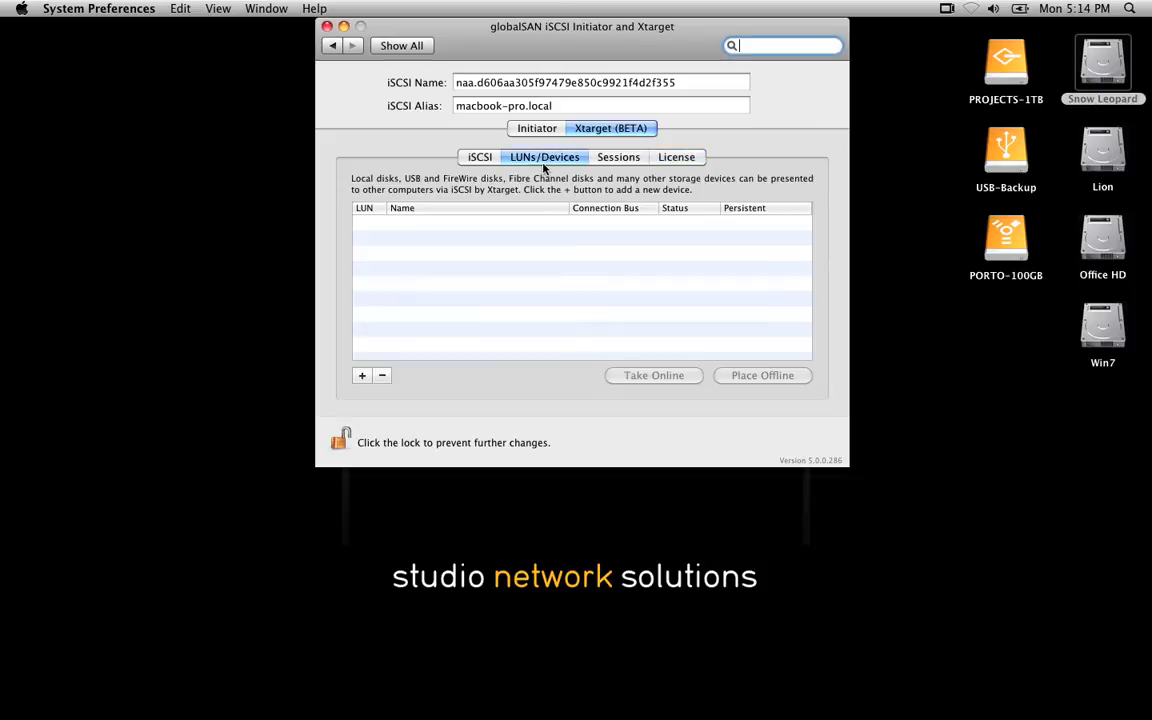
pyautogui.click(363, 375)
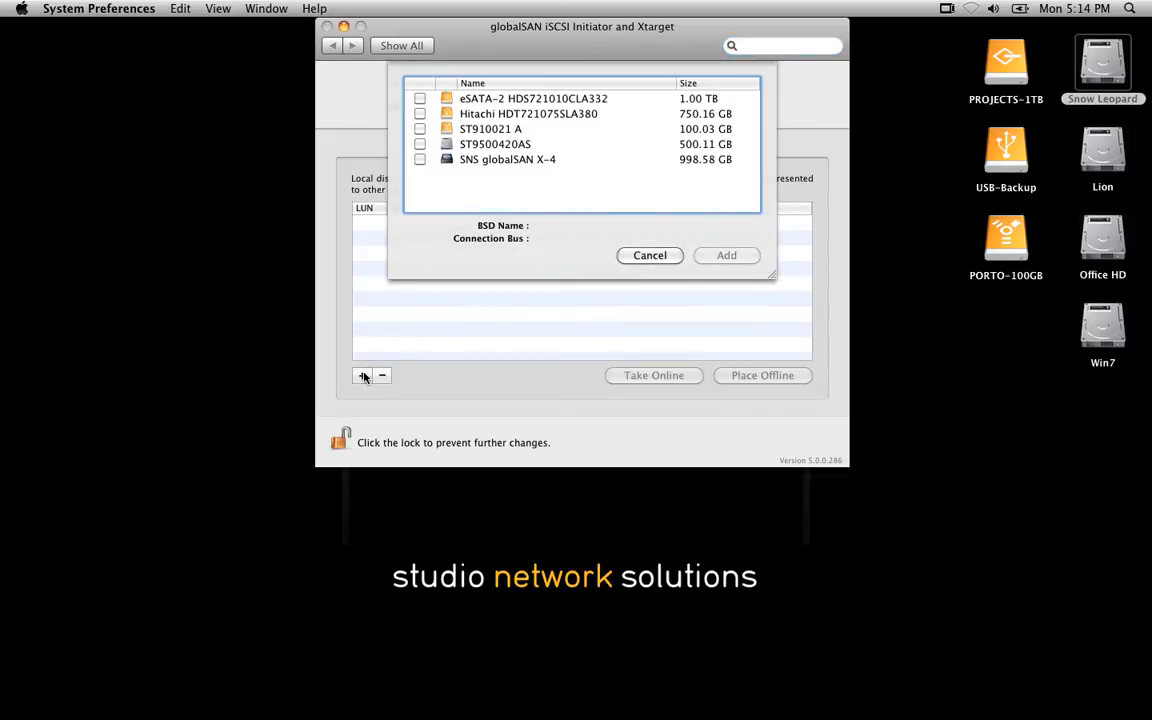
pyautogui.click(476, 132)
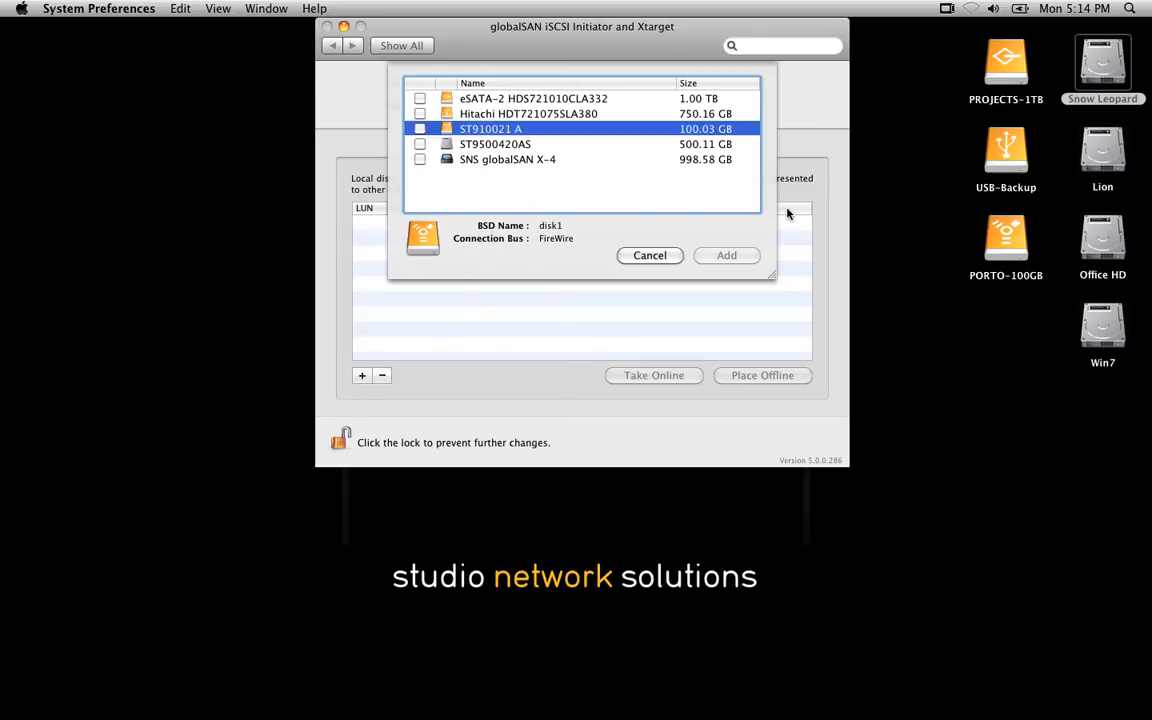
pyautogui.click(421, 129)
pyautogui.click(724, 256)
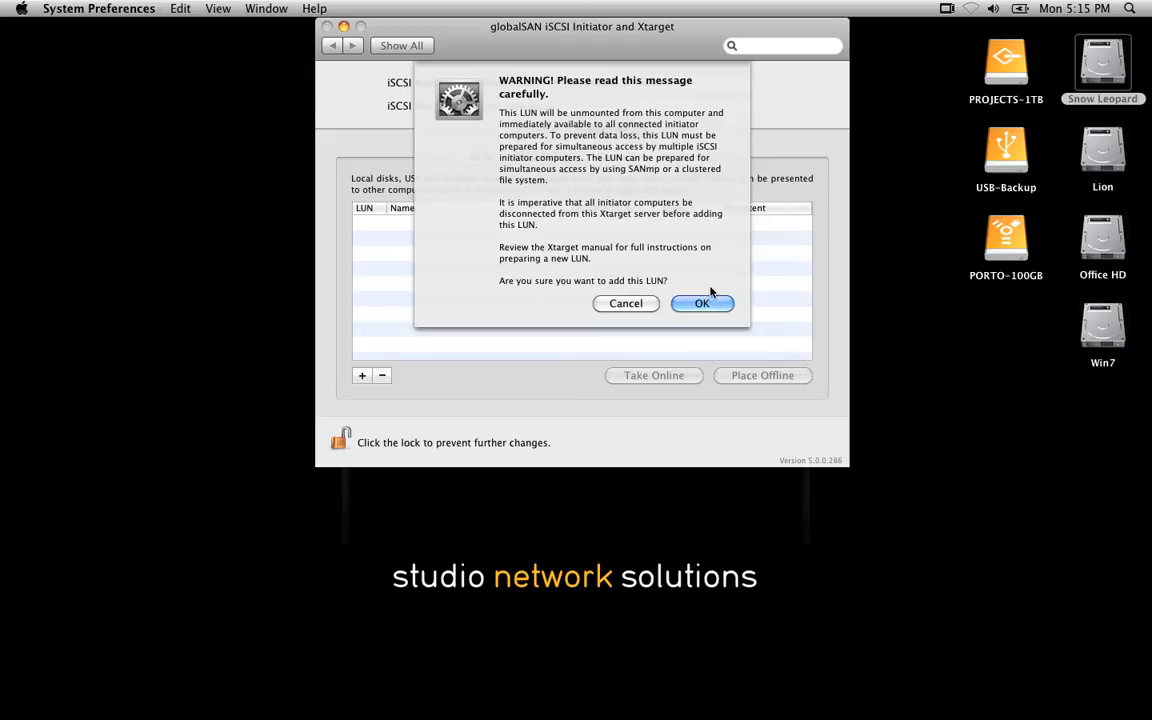
pyautogui.click(701, 305)
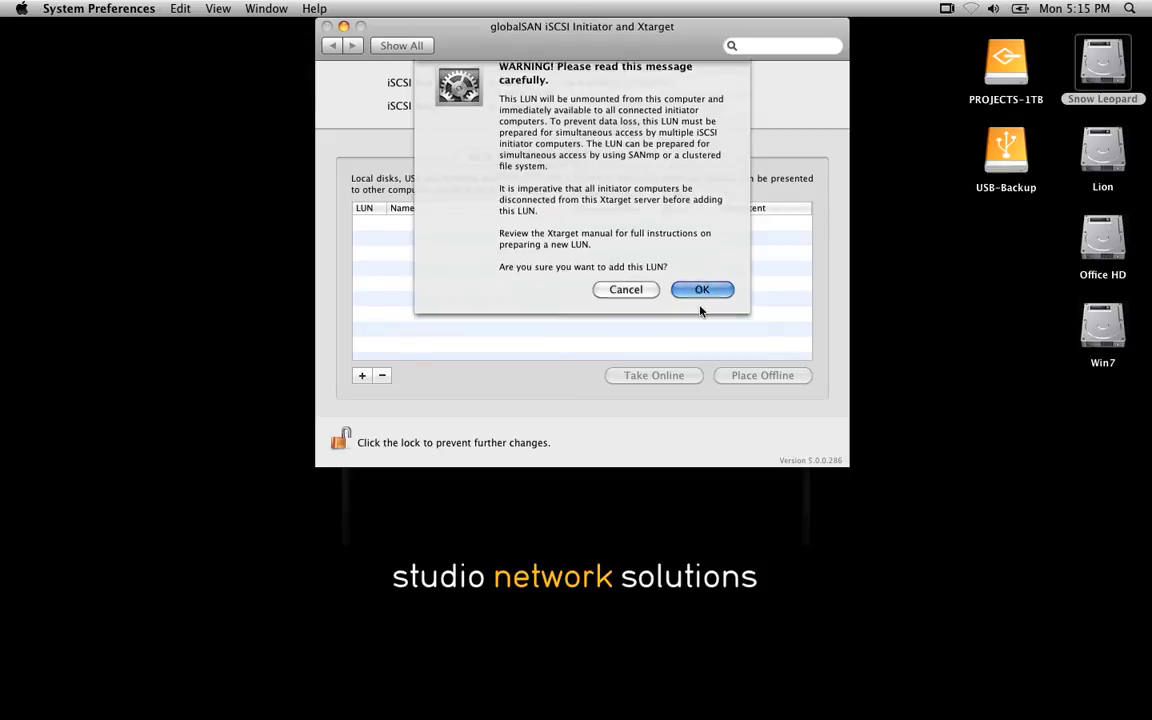
pyautogui.click(640, 229)
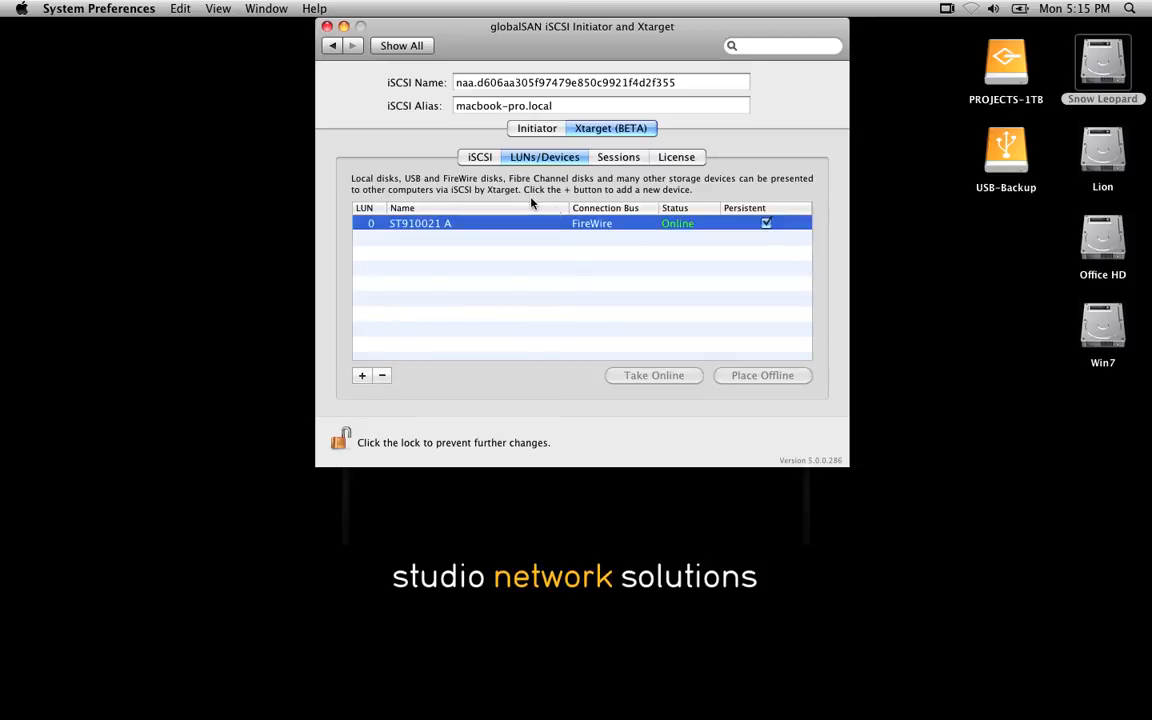
# Step: Enable Accept Incoming Connections for the Xtarget iSCSI target
pyautogui.click(480, 160)
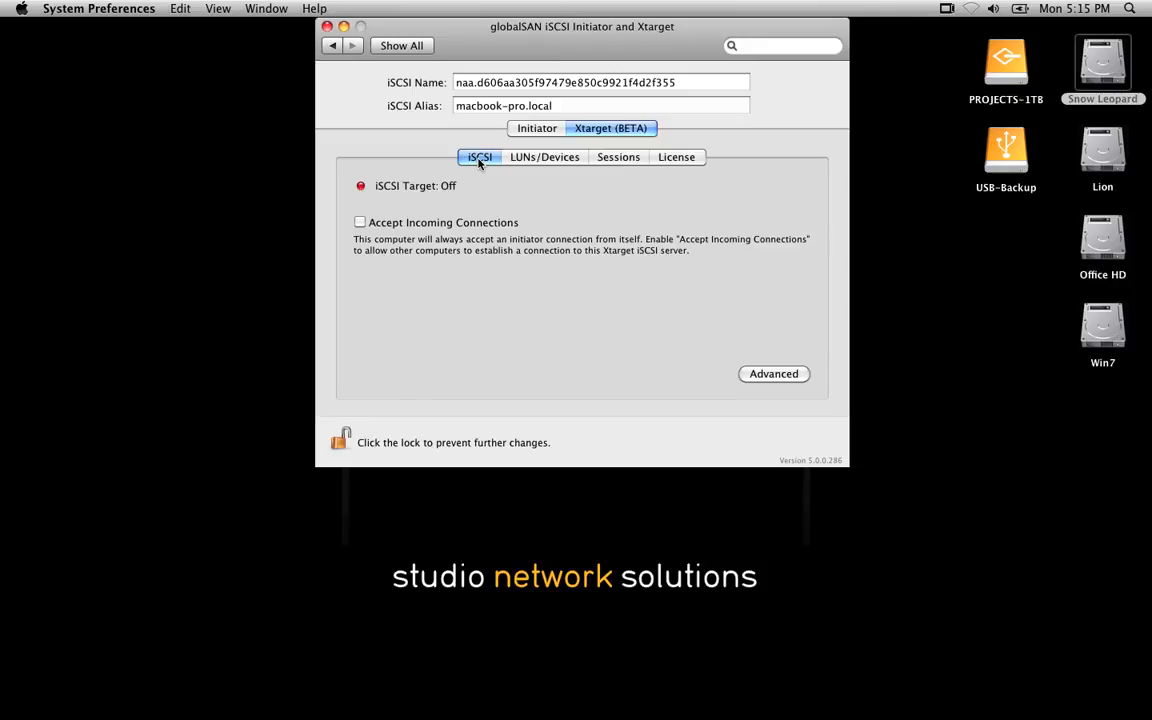
pyautogui.click(436, 225)
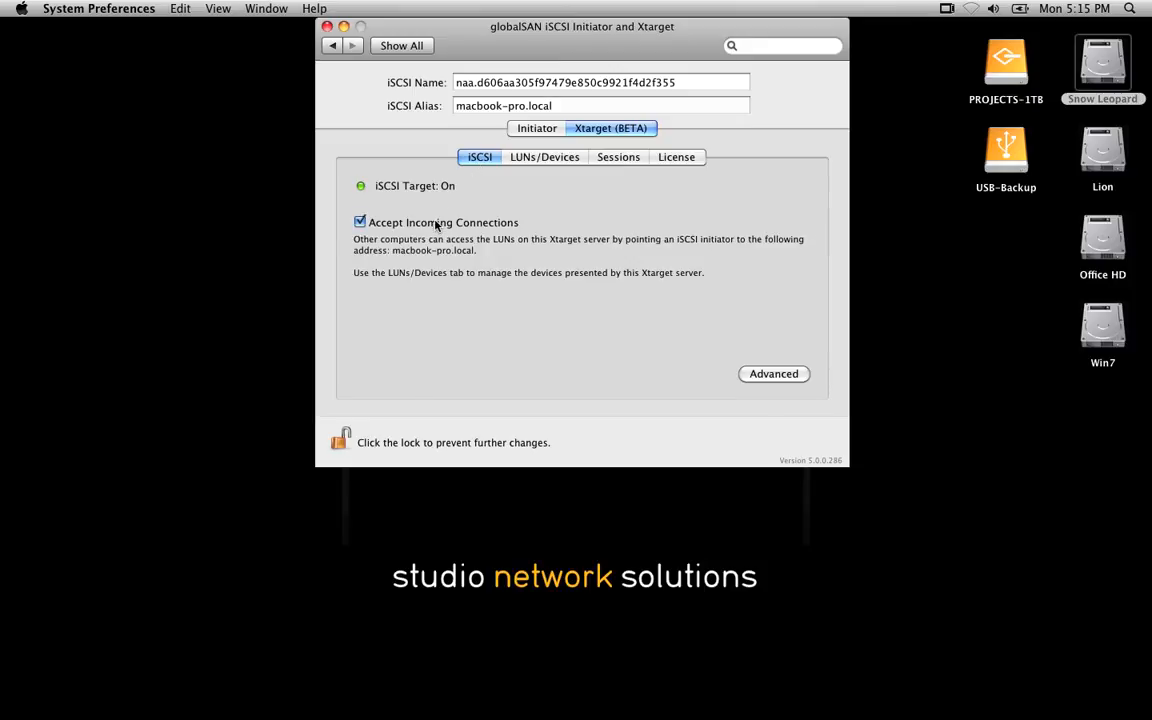
# Step: Add the Local Xtarget Server to the initiator, then select its macbook-pro.local target and the PORTO-100GB desktop volume
pyautogui.click(520, 130)
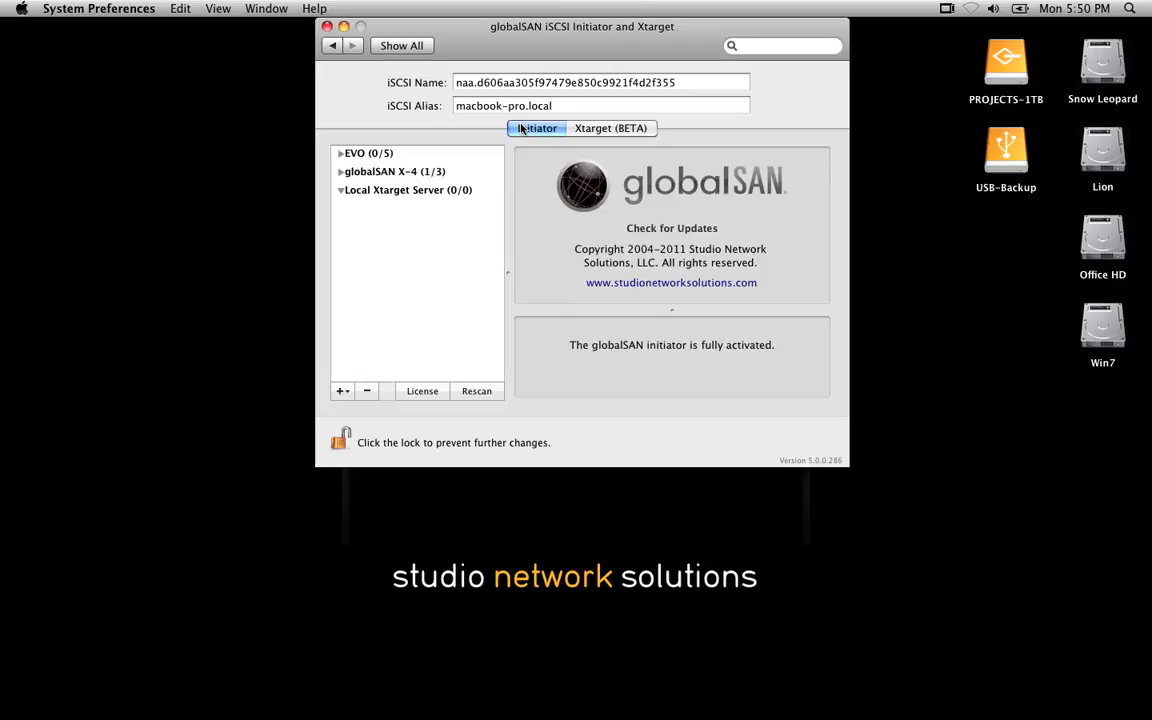
pyautogui.click(343, 391)
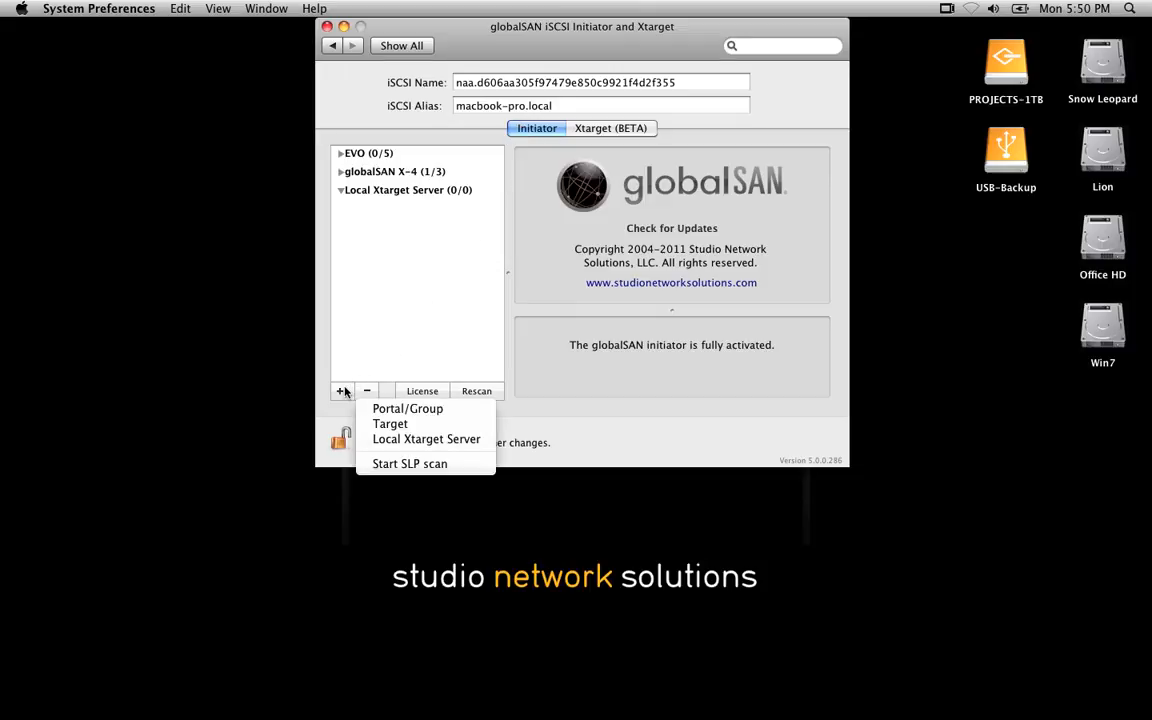
pyautogui.click(380, 440)
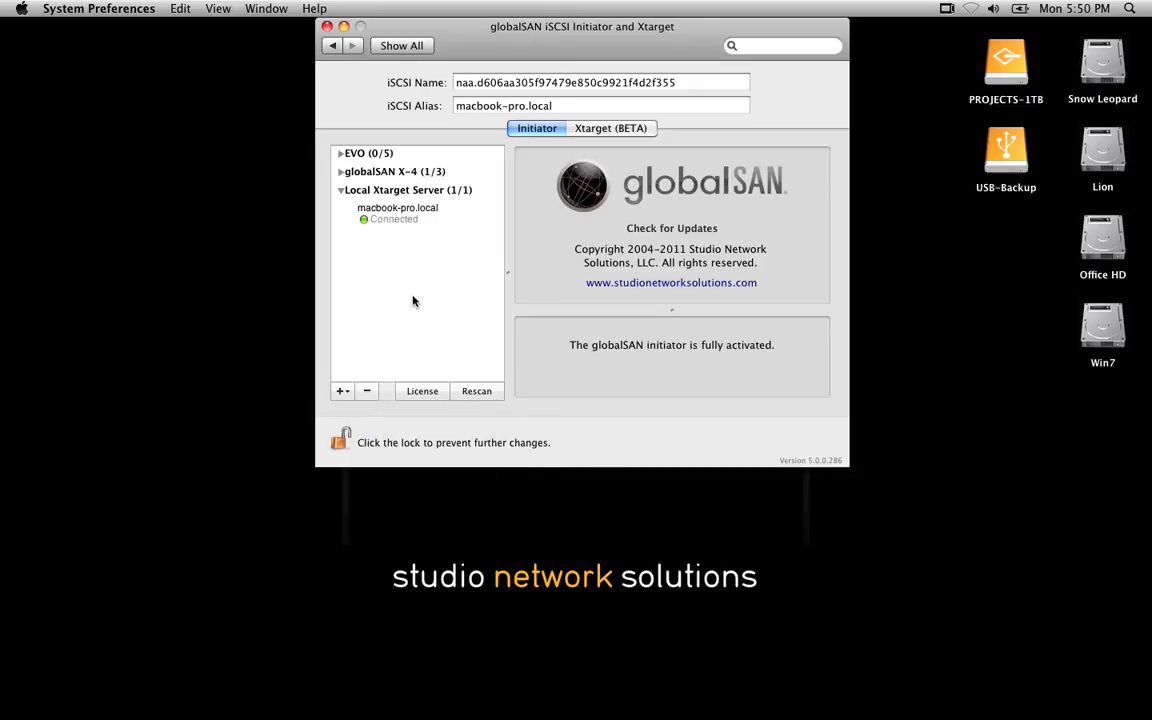
pyautogui.click(389, 214)
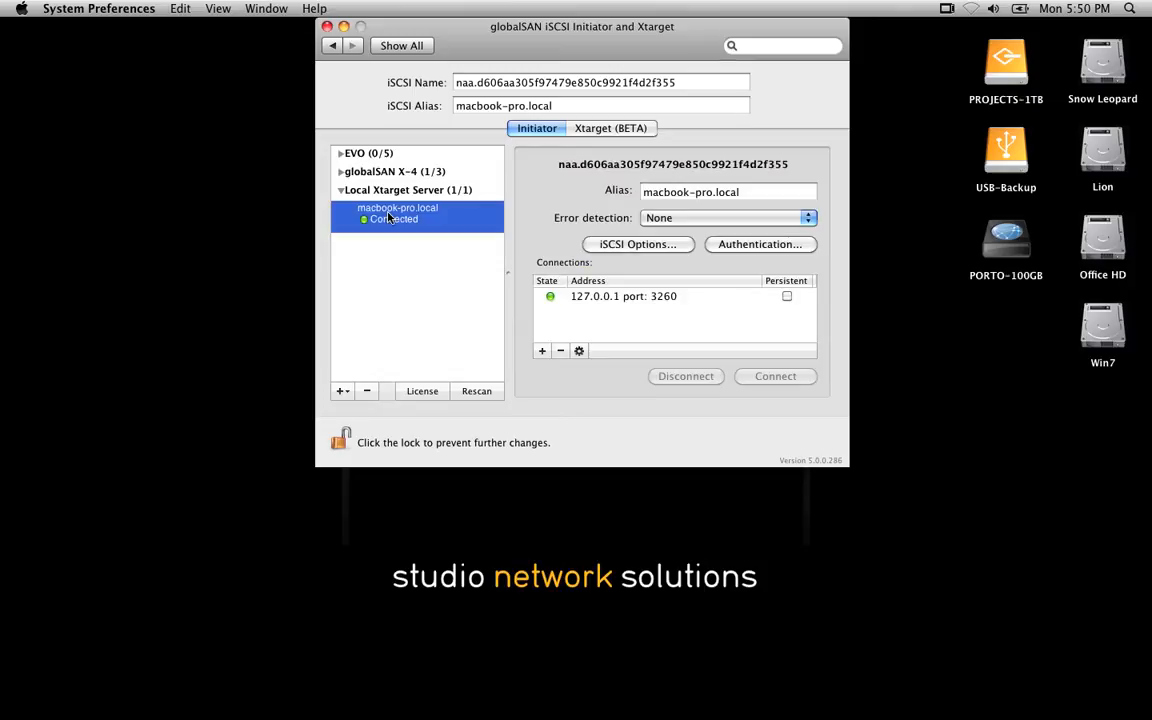
pyautogui.click(1007, 248)
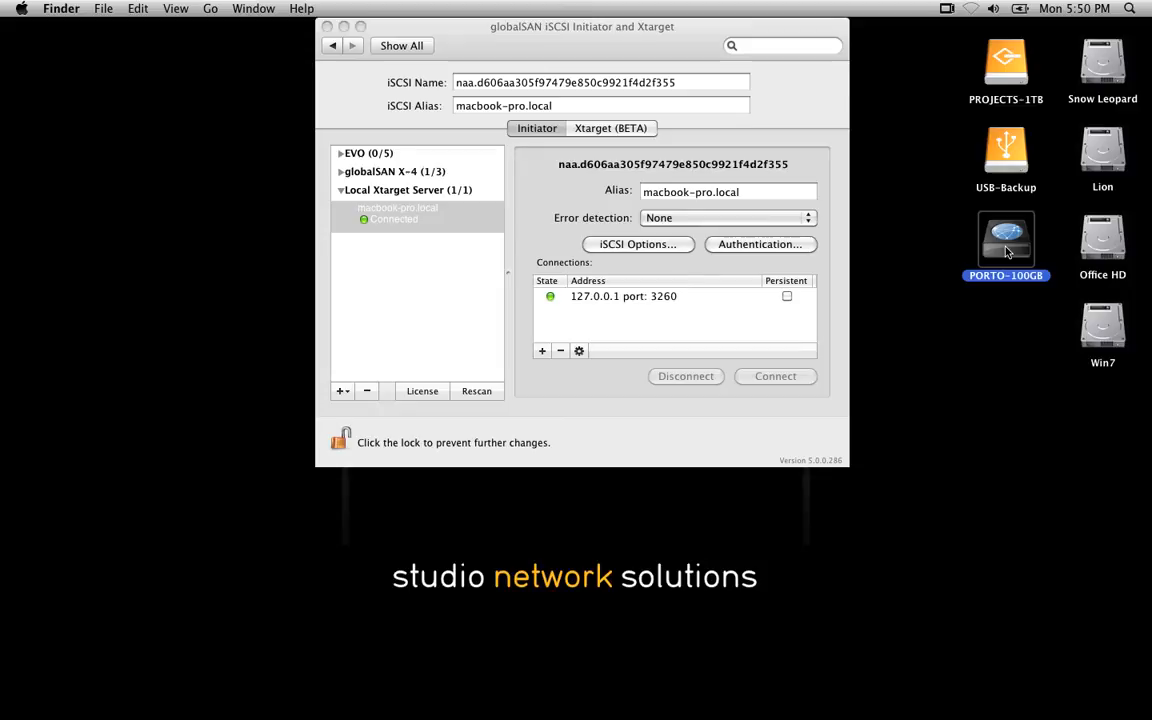
# Step: Switch to SANmp Admin, log in with the admin password, and keep allowing unconverted SAN volumes
pyautogui.moveTo(3, 352)
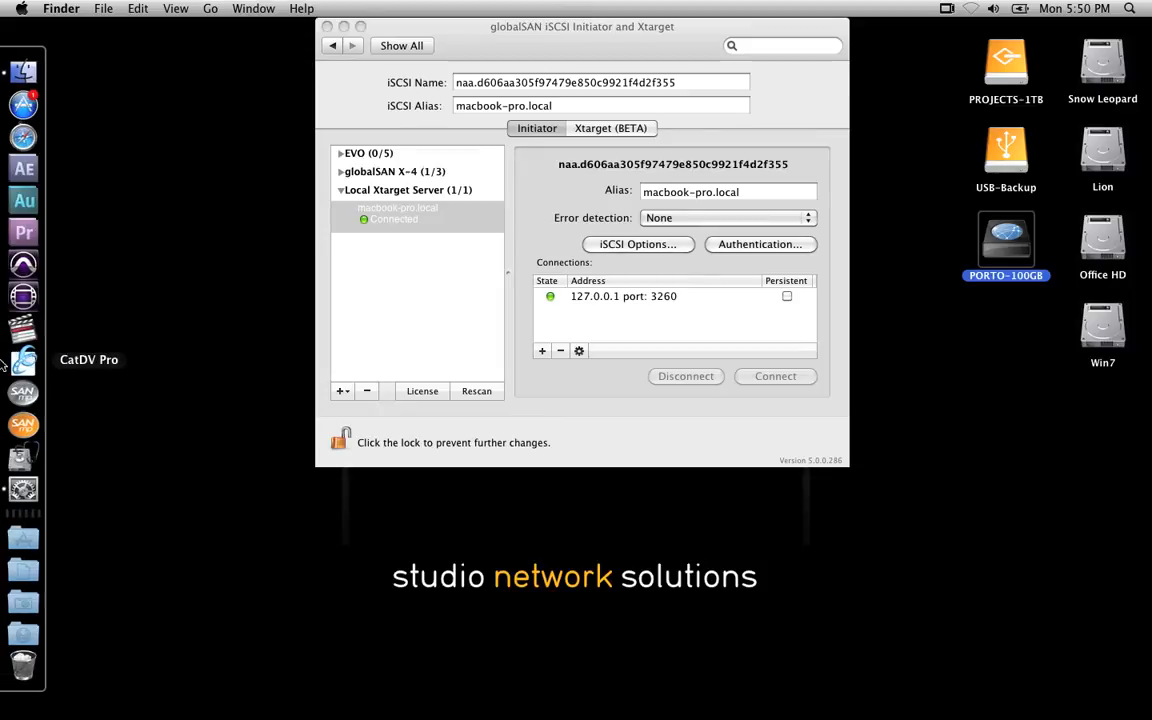
pyautogui.click(23, 423)
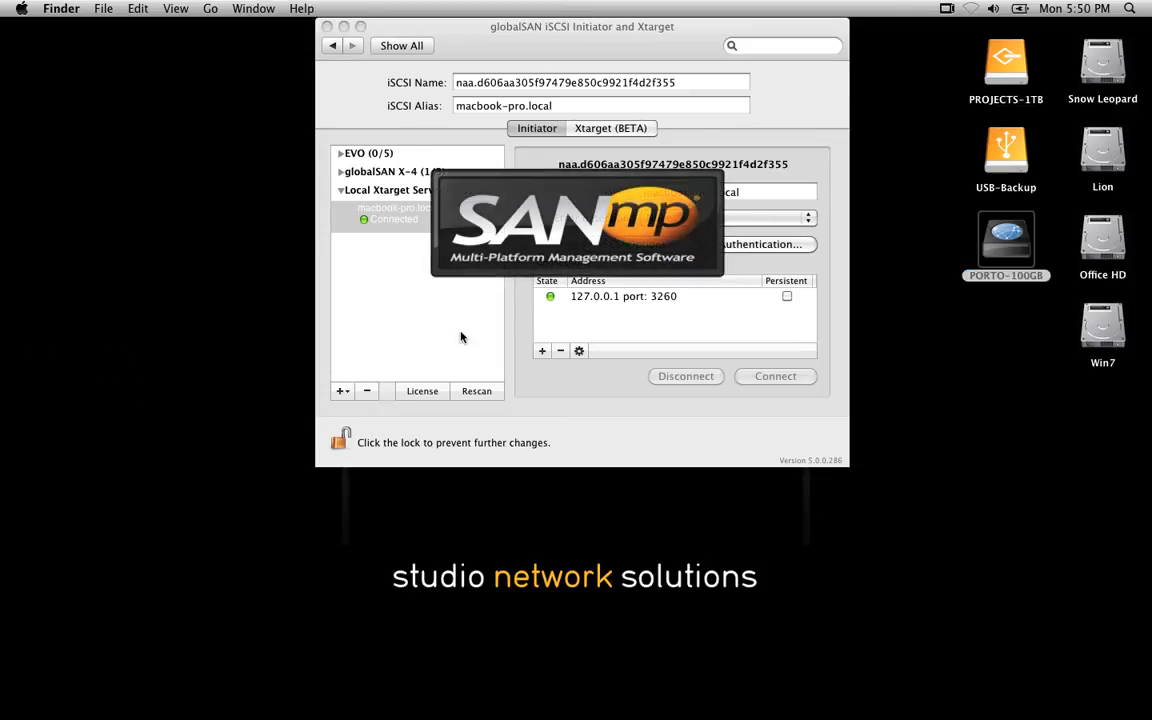
pyautogui.write('••••••••••')
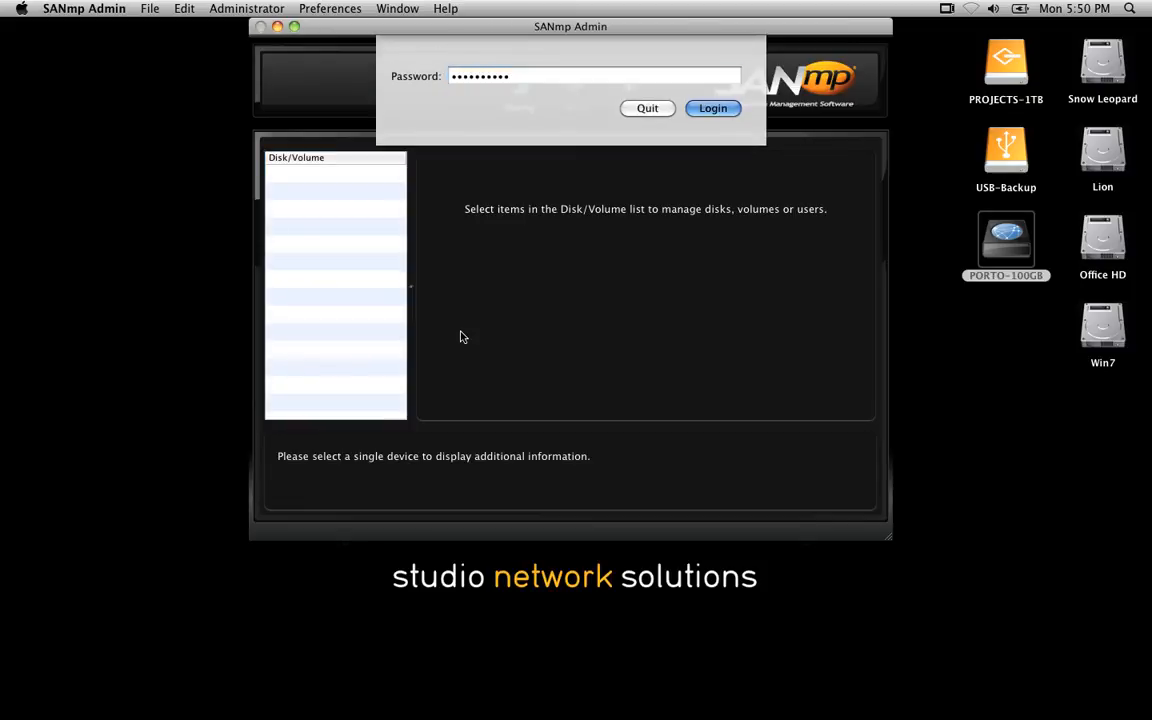
pyautogui.press('Return')
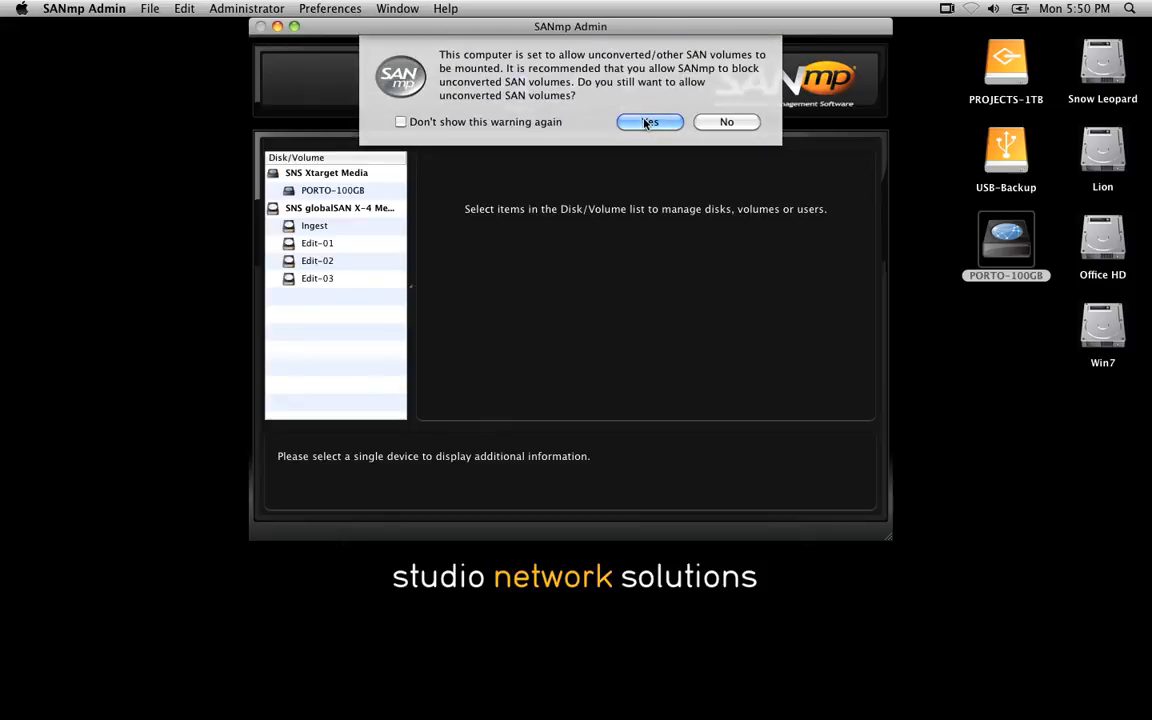
pyautogui.click(650, 121)
# Step: Set up the SNS Xtarget Media disk for conversion, keeping PORTO-100GB as Non-destructive with Mac OS Extended (Journaled)
pyautogui.click(313, 173)
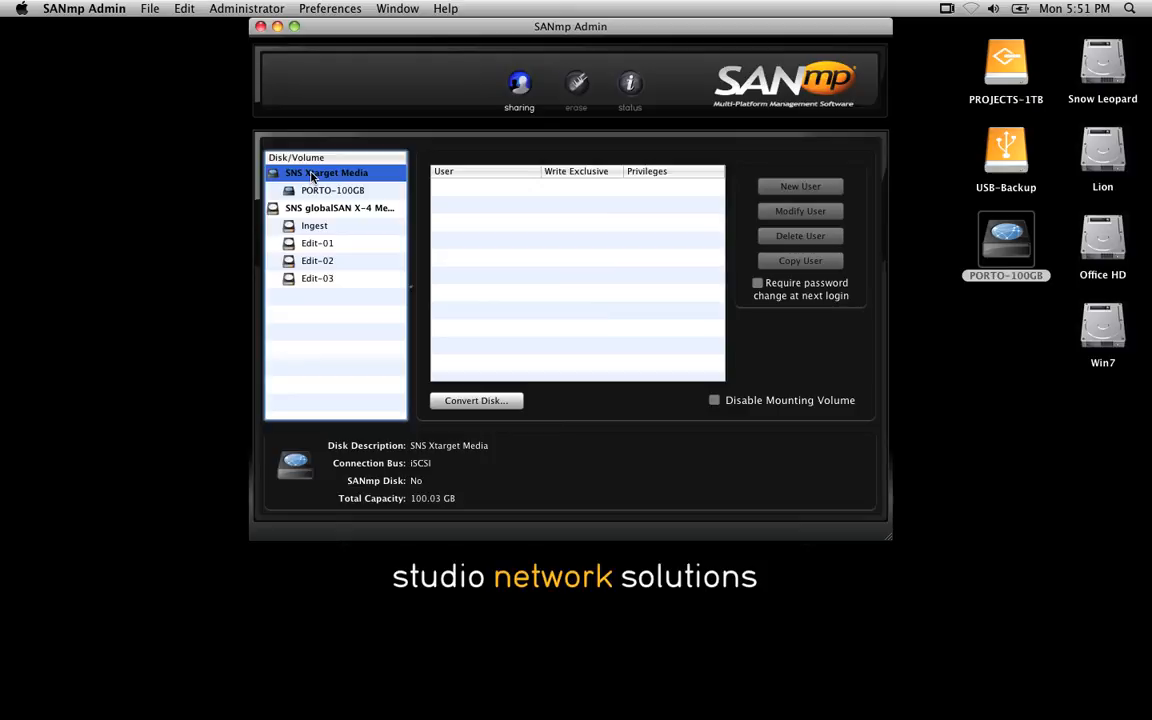
pyautogui.click(476, 400)
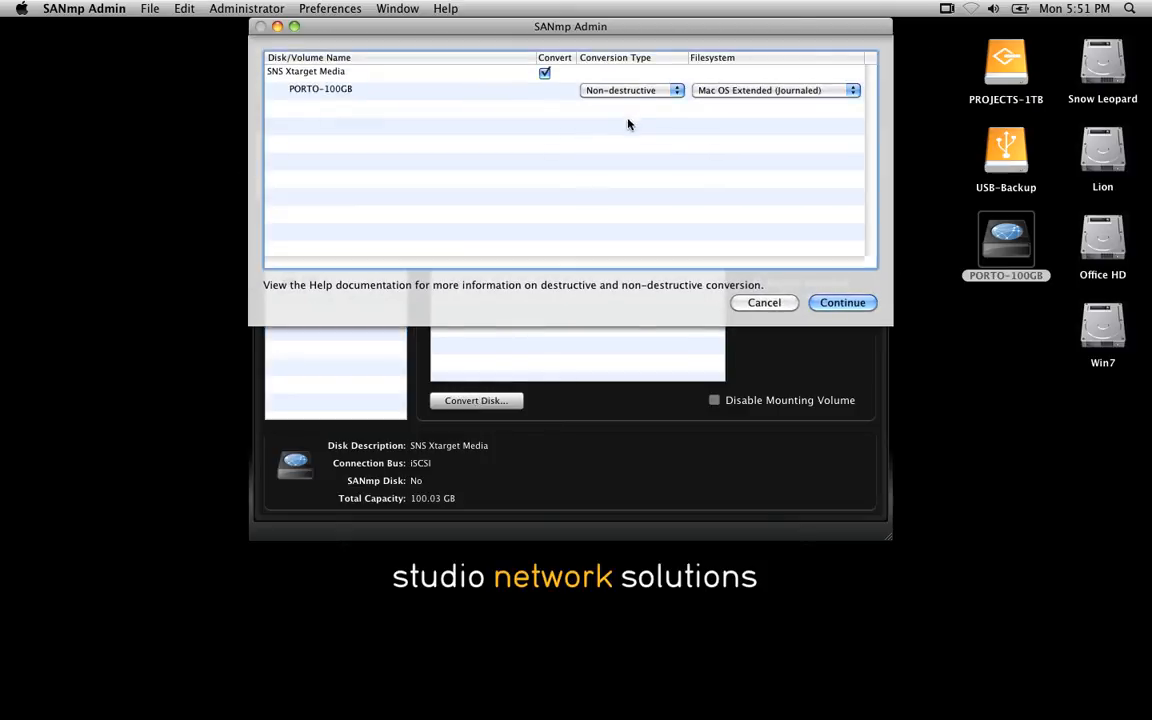
pyautogui.click(642, 92)
pyautogui.click(512, 98)
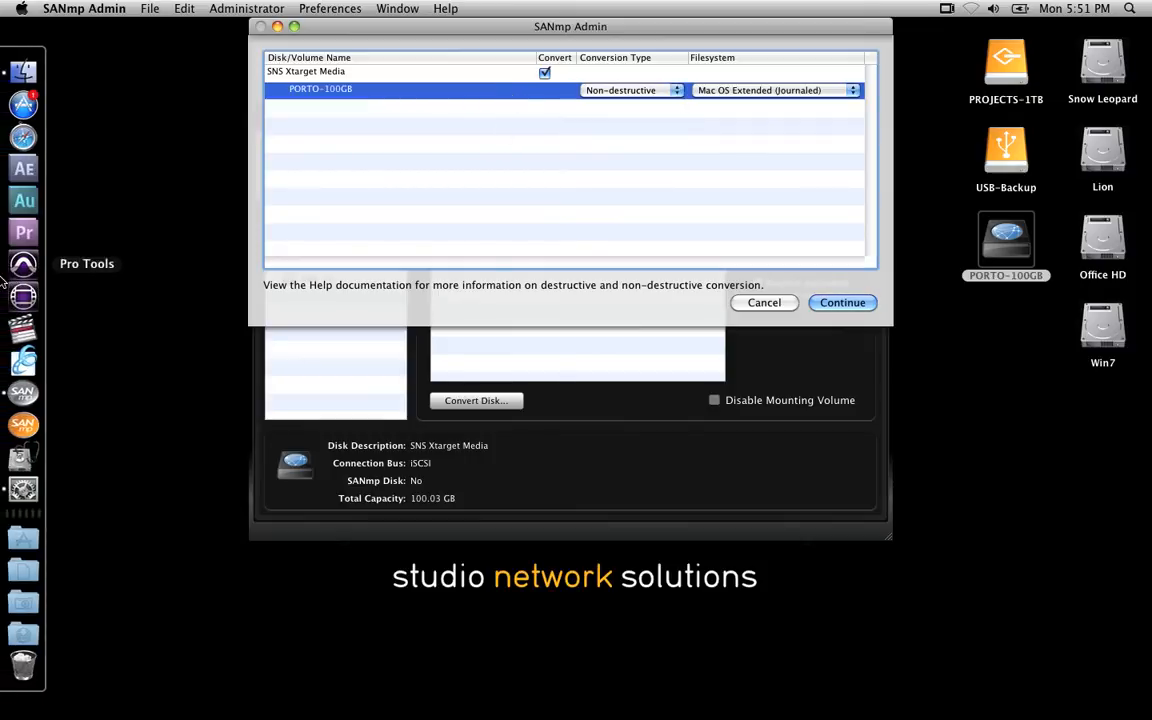
# Step: Switch to Disk Utility and inspect the 100.03 GB SNS Xtarget disk
pyautogui.click(24, 460)
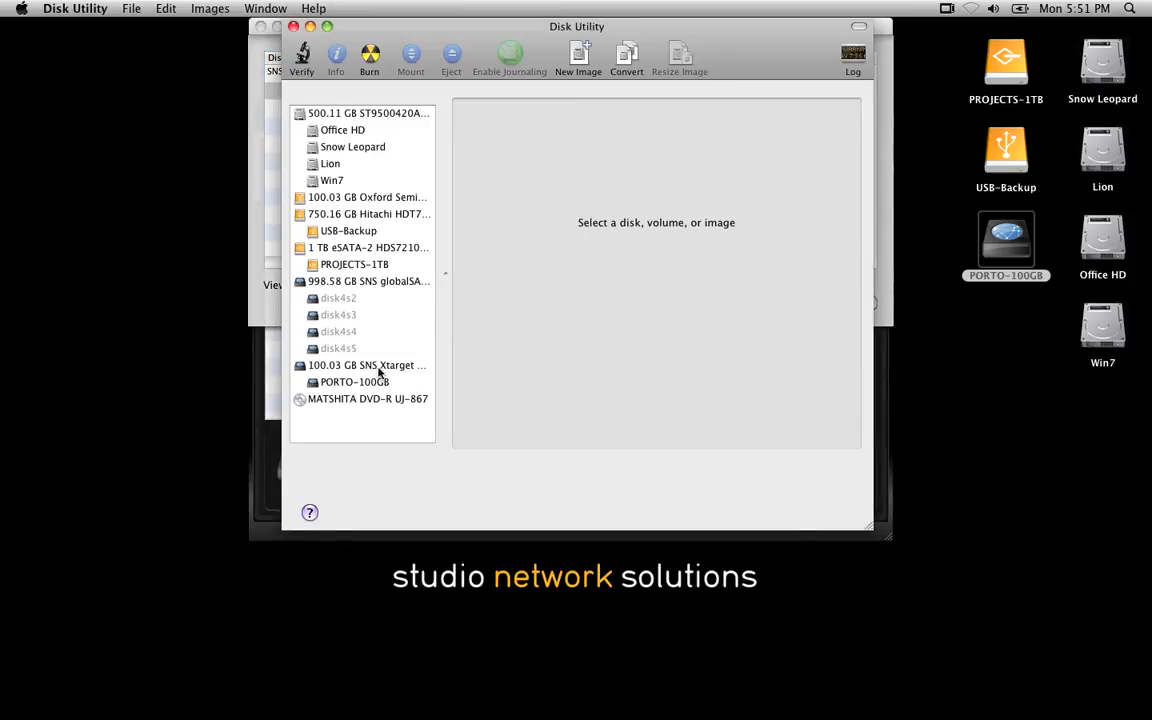
pyautogui.click(380, 366)
pyautogui.click(673, 109)
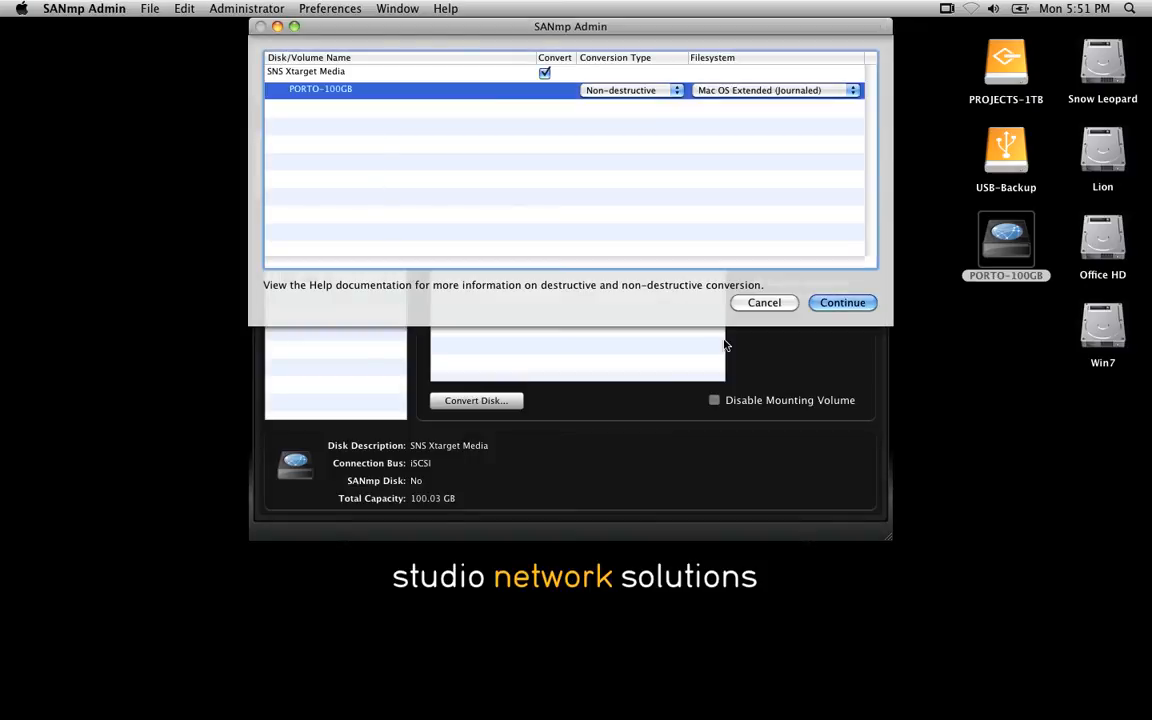
# Step: Return to SANmp Admin and convert the SNS Xtarget Media disk with the chosen non-destructive settings
pyautogui.click(841, 303)
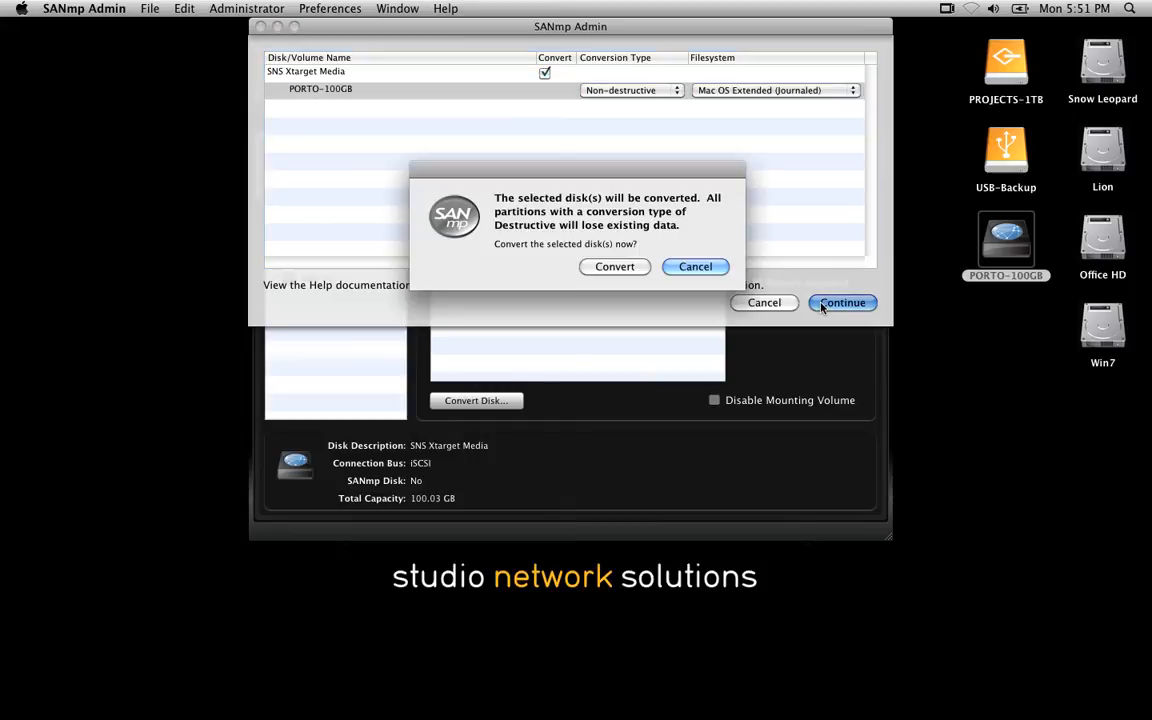
pyautogui.click(600, 268)
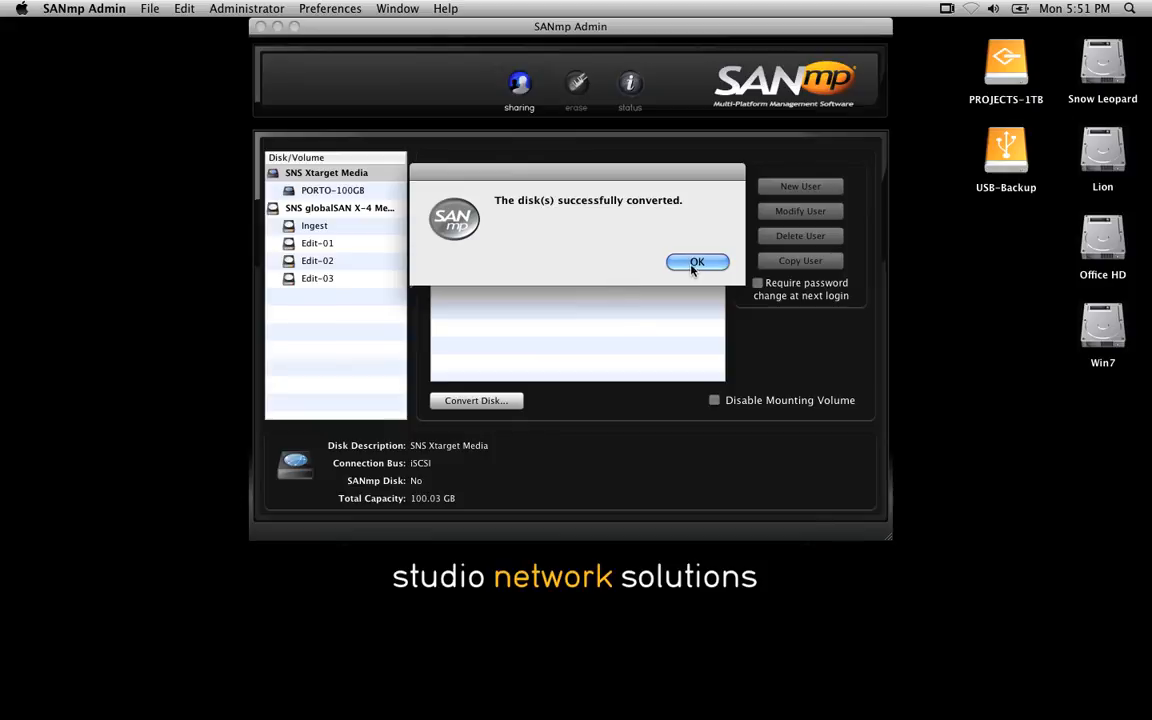
pyautogui.click(695, 262)
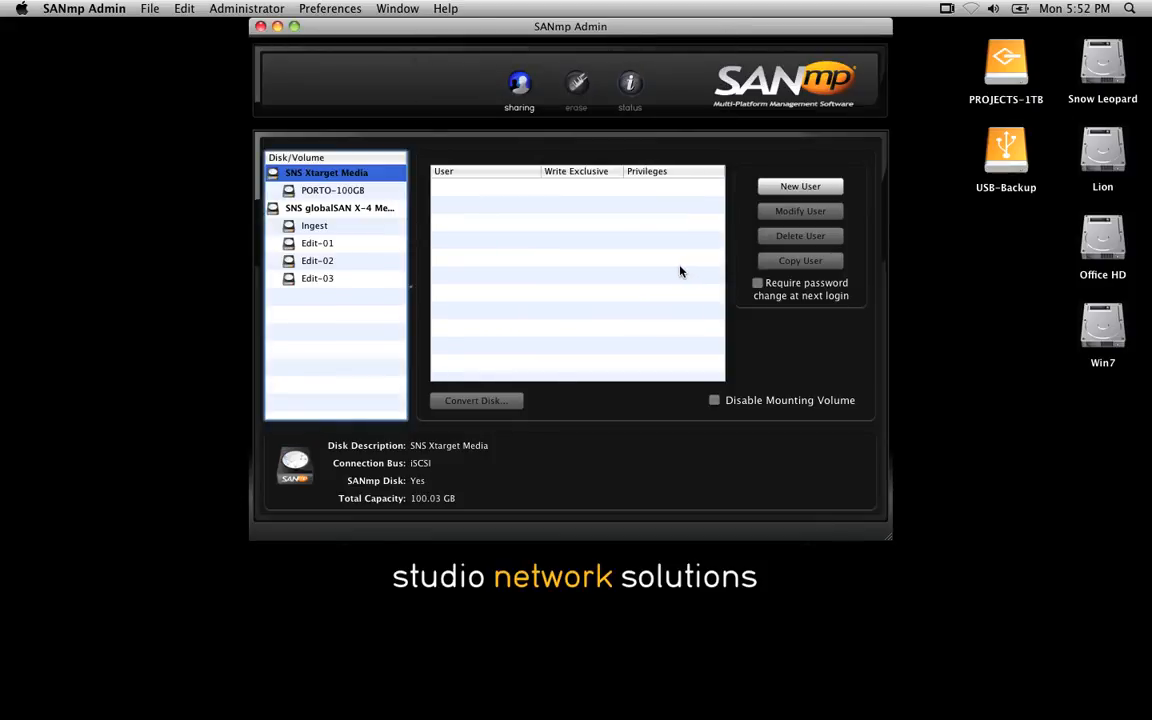
# Step: Copy the users admin, edit01, edit02, edit03 and ingest from the globalSAN X-4 disk to SNS Xtarget Media
pyautogui.keyDown('super'); pyautogui.click(311, 208); pyautogui.keyUp('super')
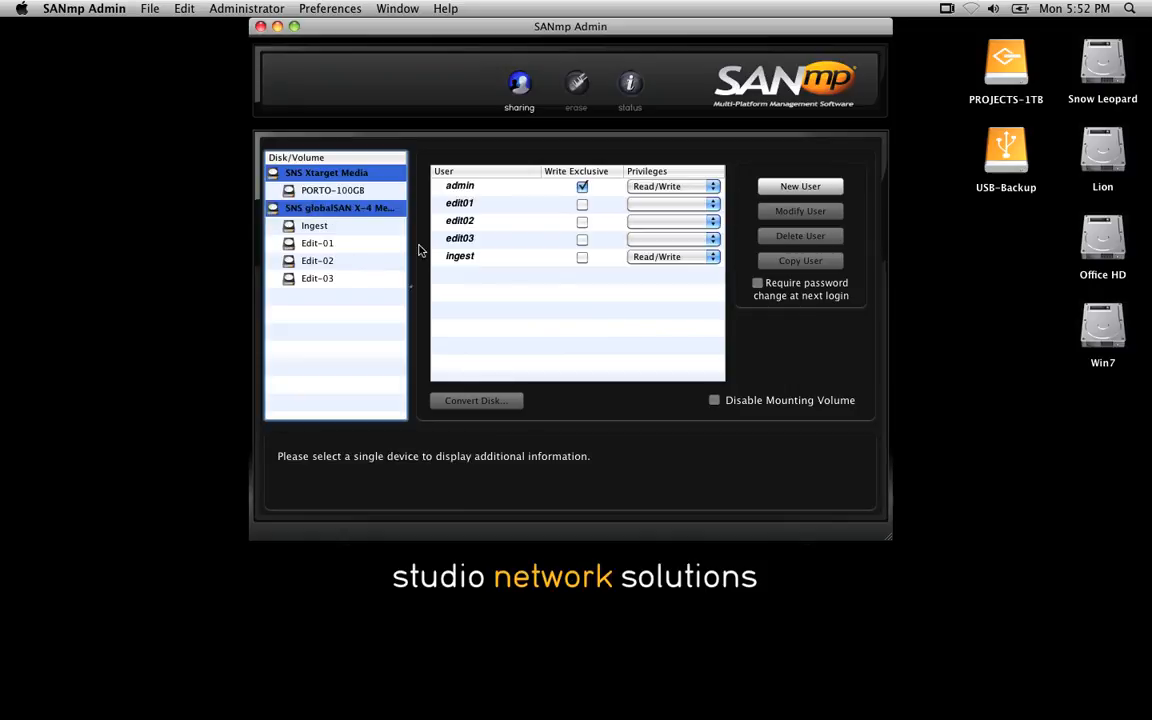
pyautogui.click(470, 256)
pyautogui.keyDown('shift'); pyautogui.click(480, 186); pyautogui.keyUp('shift')
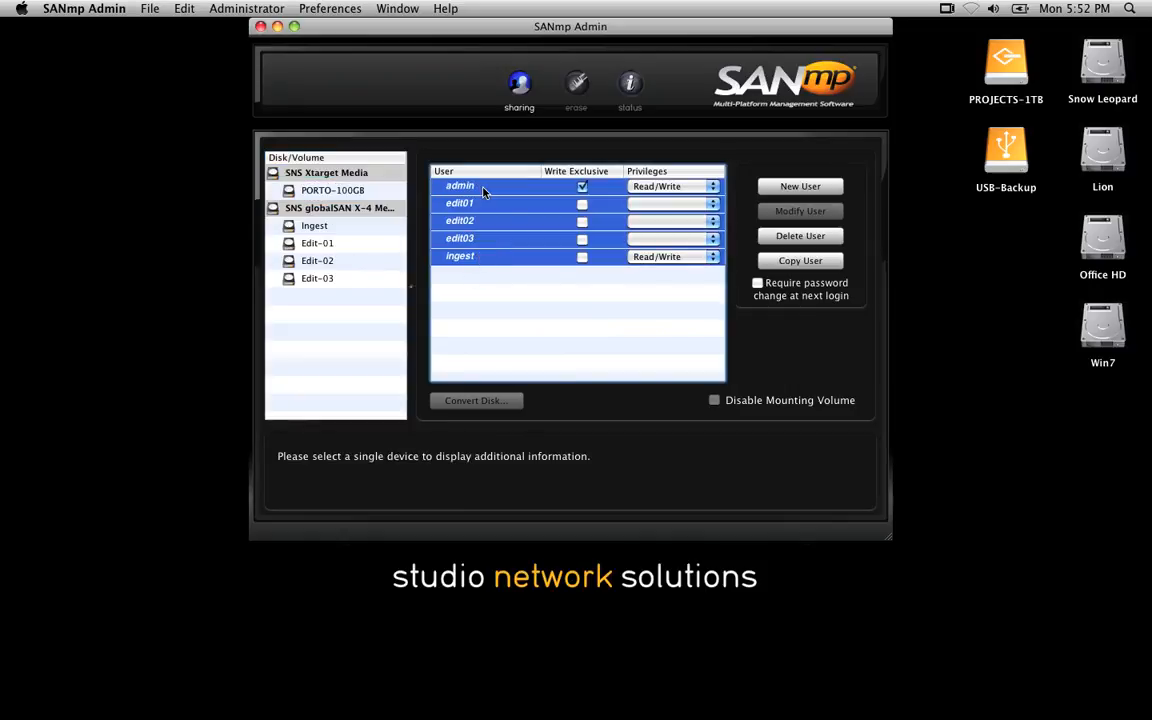
pyautogui.click(797, 266)
pyautogui.click(378, 205)
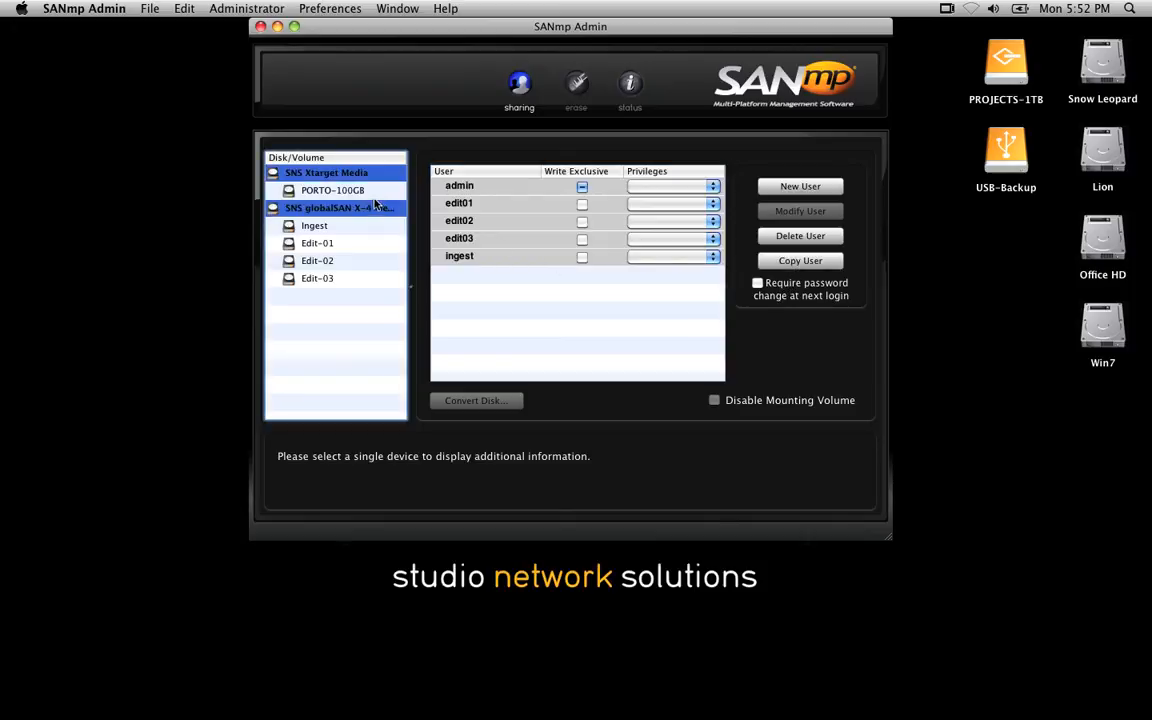
# Step: For the PORTO-100GB volume, give admin Write Exclusive access and set the ingest user's privileges to Read Only
pyautogui.click(340, 190)
pyautogui.click(582, 188)
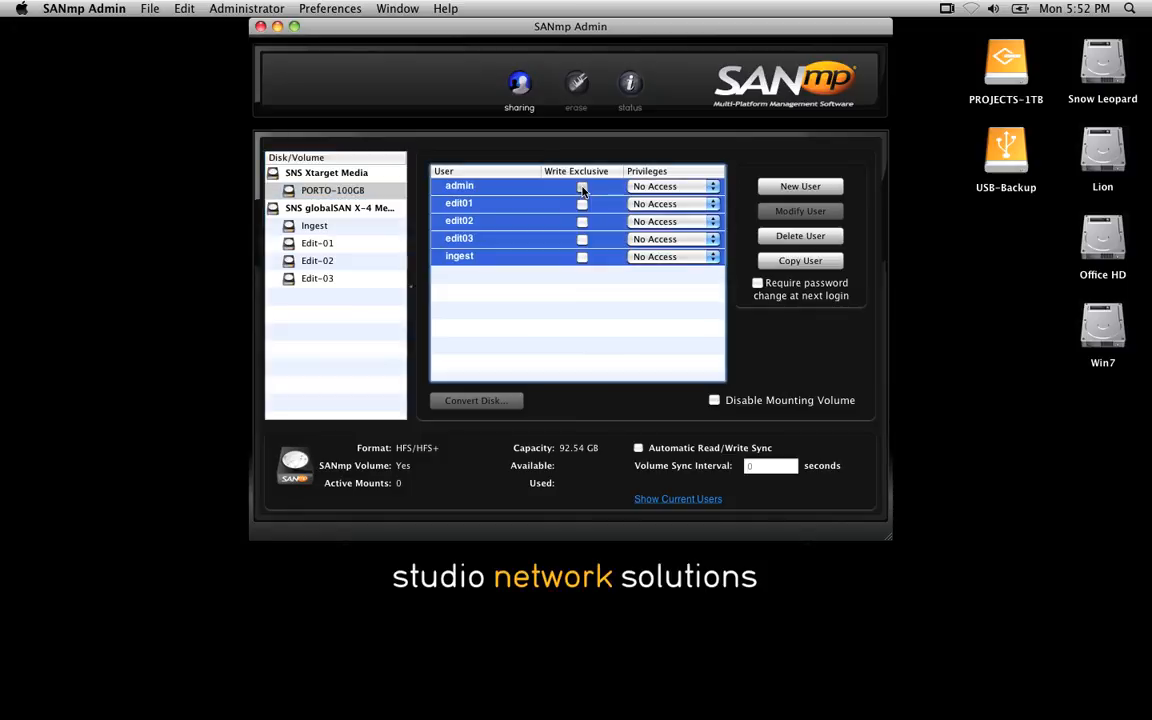
pyautogui.click(641, 260)
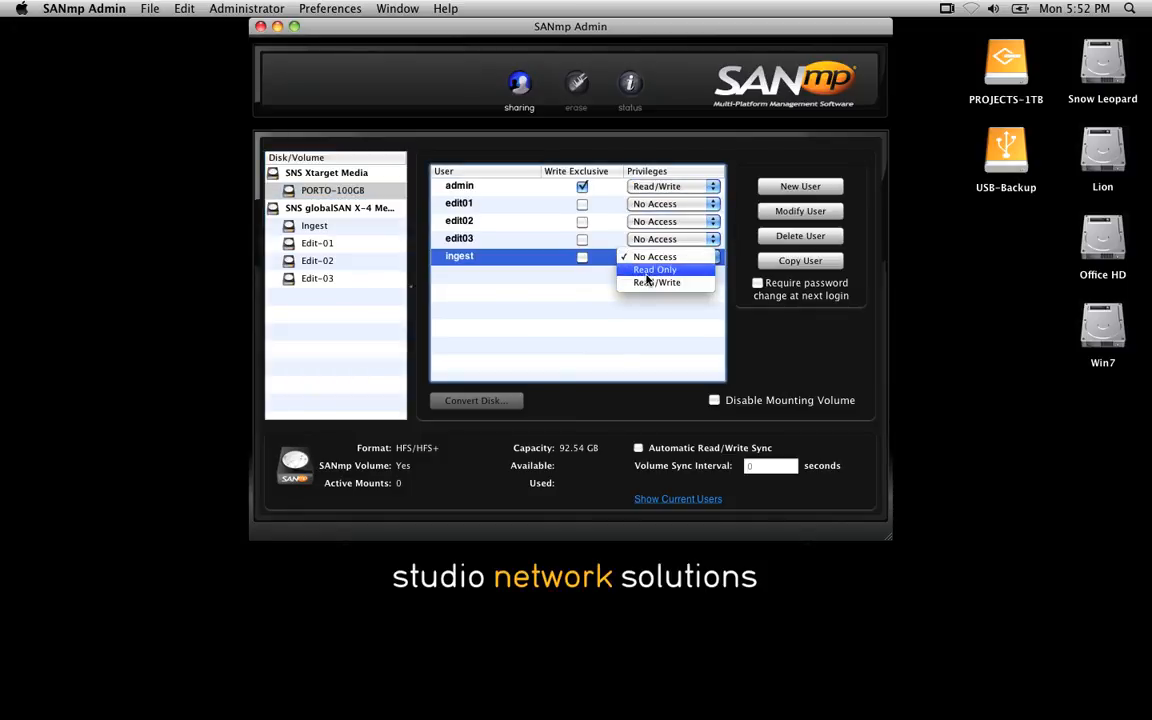
pyautogui.click(655, 269)
# Step: Set the PORTO-100GB privileges of edit03, edit02 and edit01 to Read Only
pyautogui.click(662, 239)
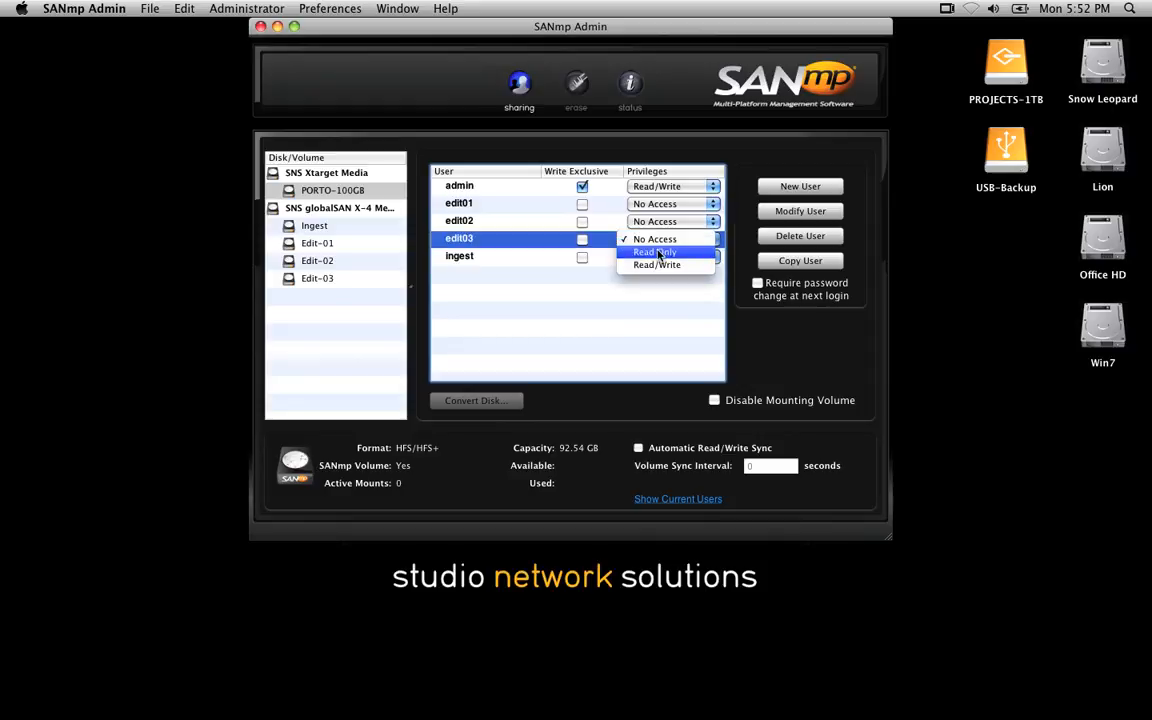
pyautogui.click(655, 253)
pyautogui.click(662, 221)
pyautogui.click(657, 234)
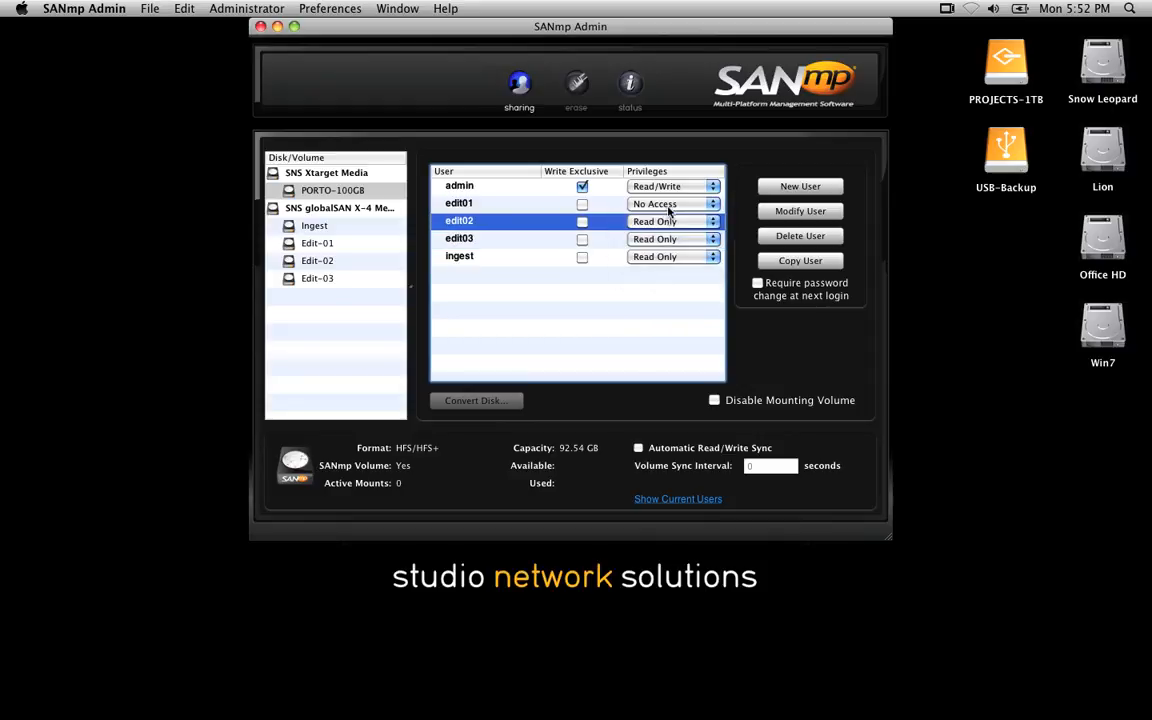
pyautogui.click(662, 204)
pyautogui.click(655, 218)
# Step: Change the ingest user's privileges on PORTO-100GB to Read/Write and clear the user selection
pyautogui.click(640, 257)
pyautogui.click(656, 270)
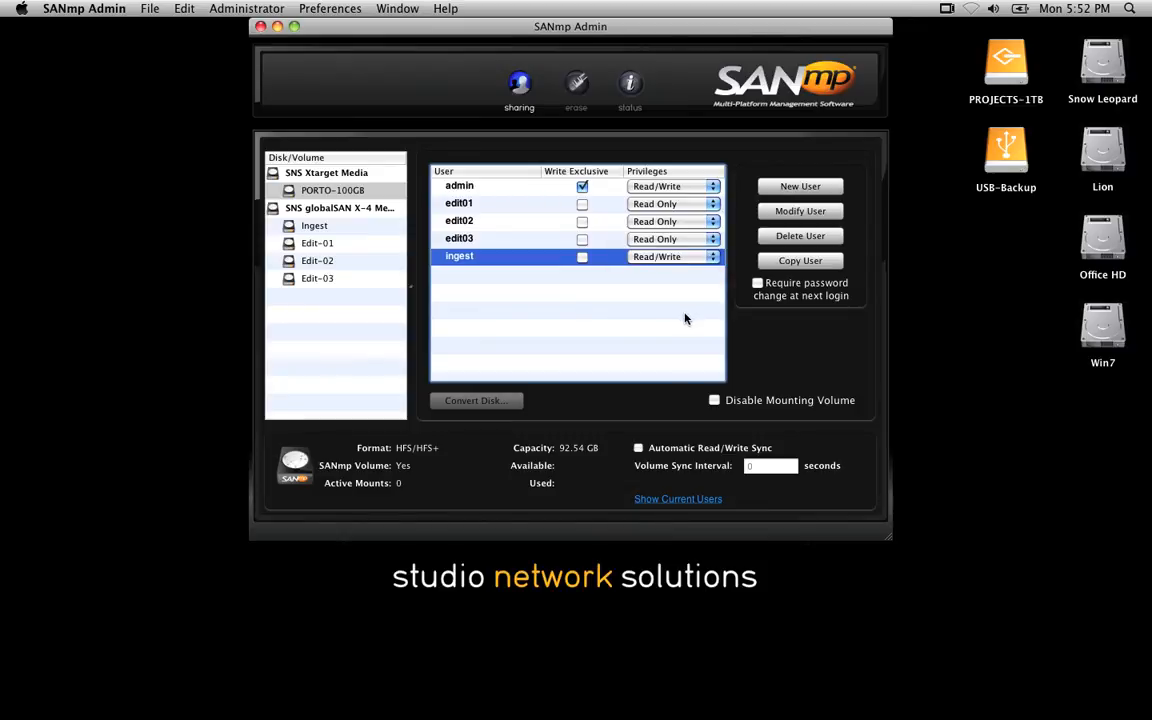
pyautogui.click(685, 319)
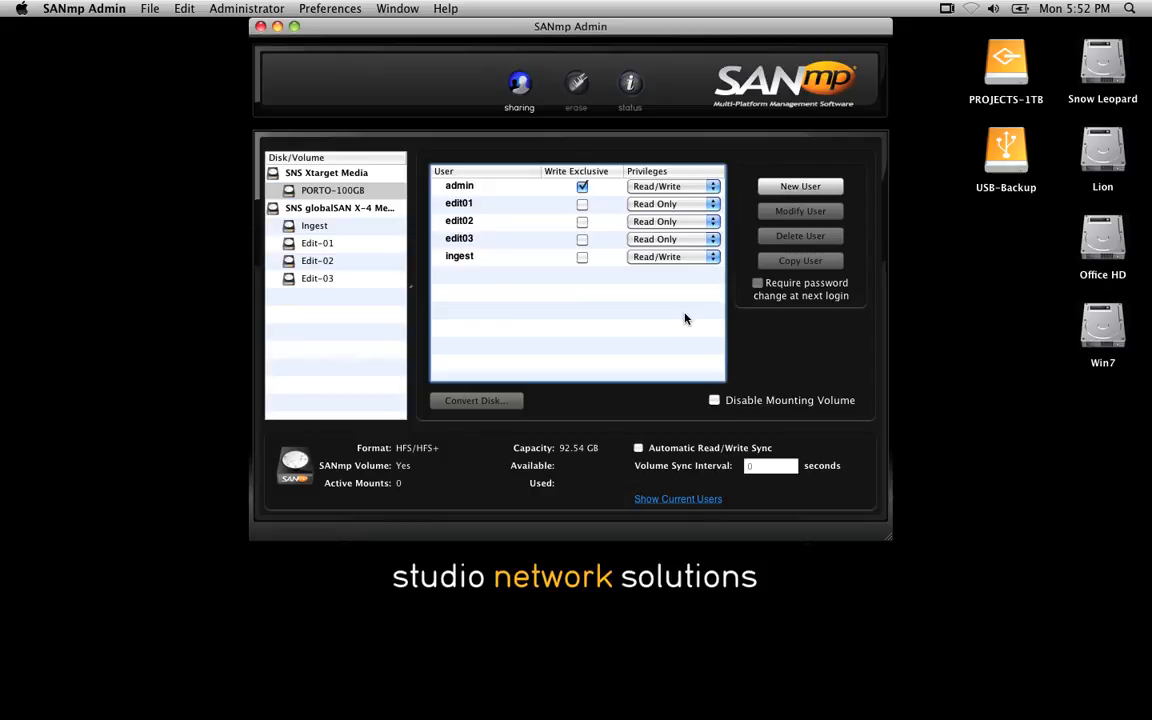
# Step: Quit SANmp Admin and log in to SANmp Client as admin with the account password, still allowing unconverted SAN volumes
pyautogui.press('super+q')
pyautogui.moveTo(2, 376)
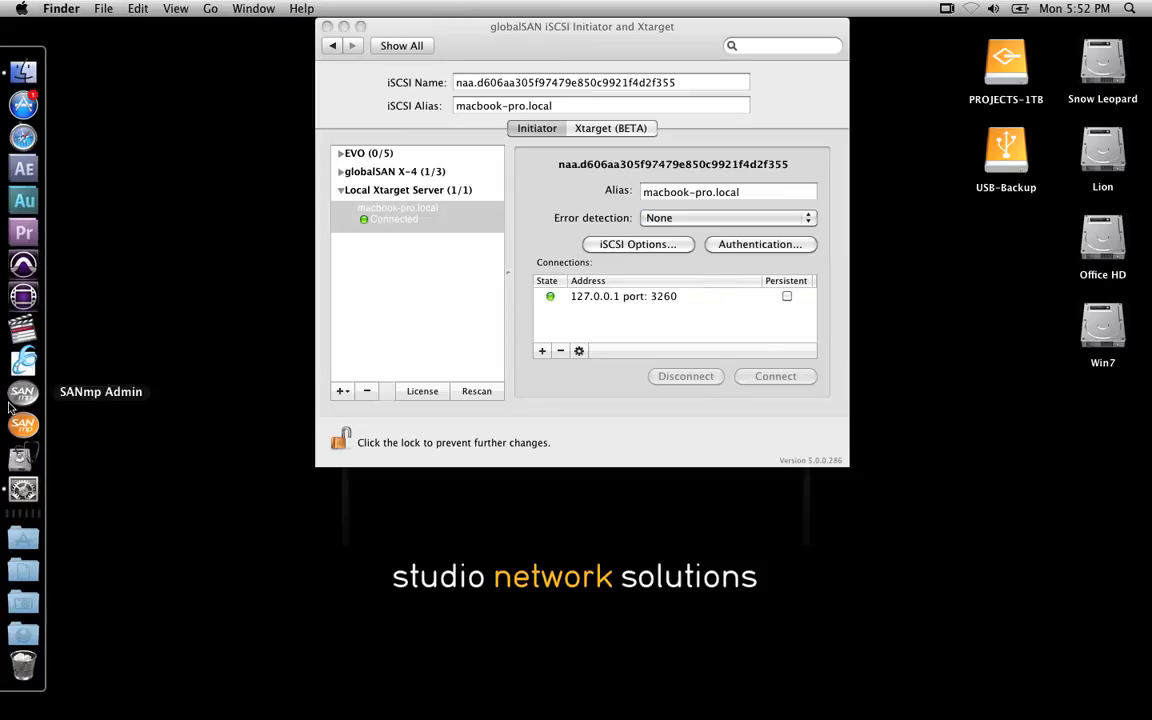
pyautogui.click(20, 430)
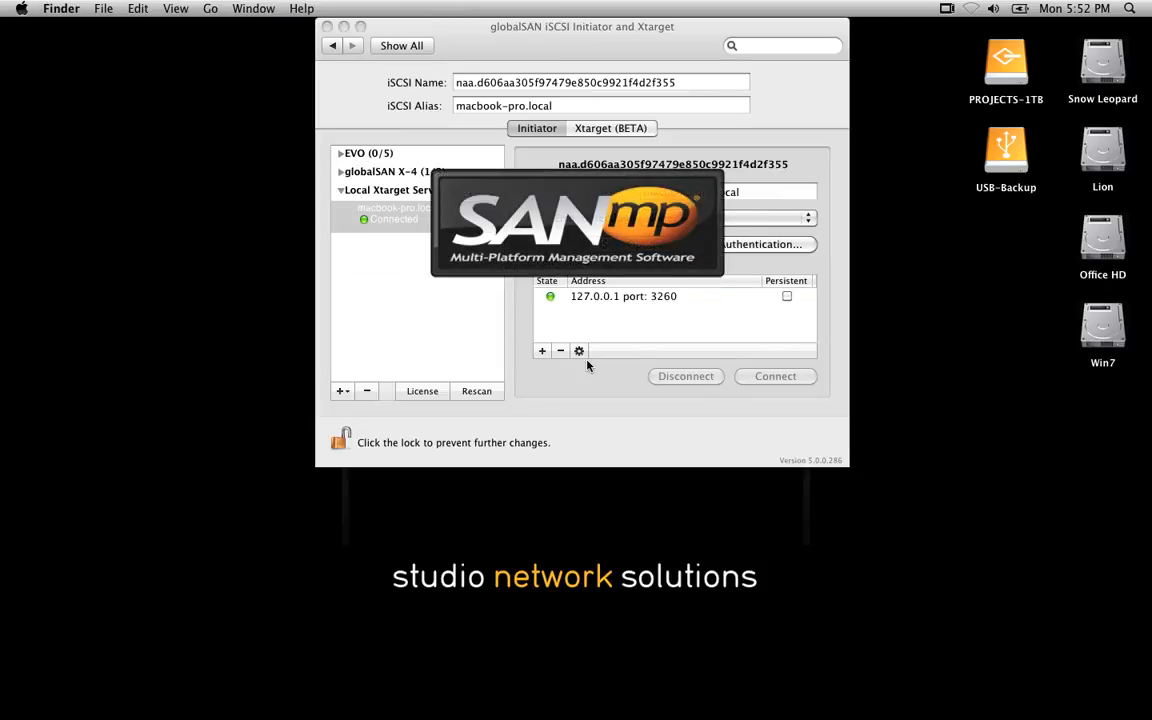
pyautogui.write('•••••')
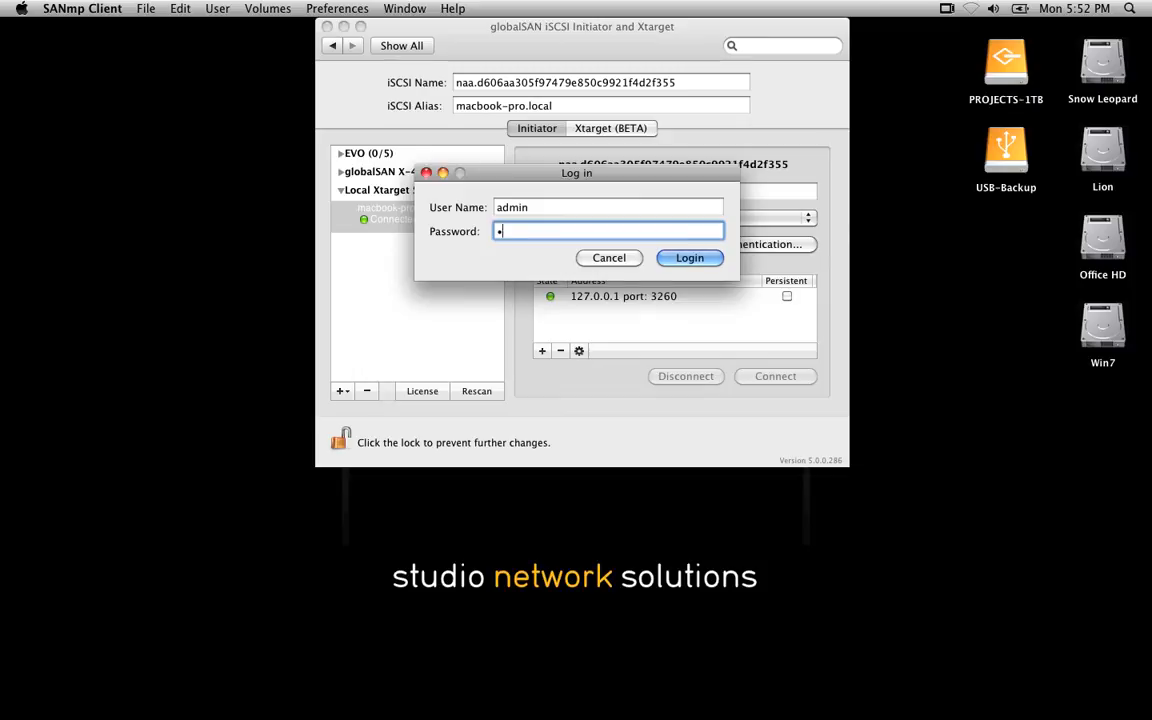
pyautogui.write('•••••')
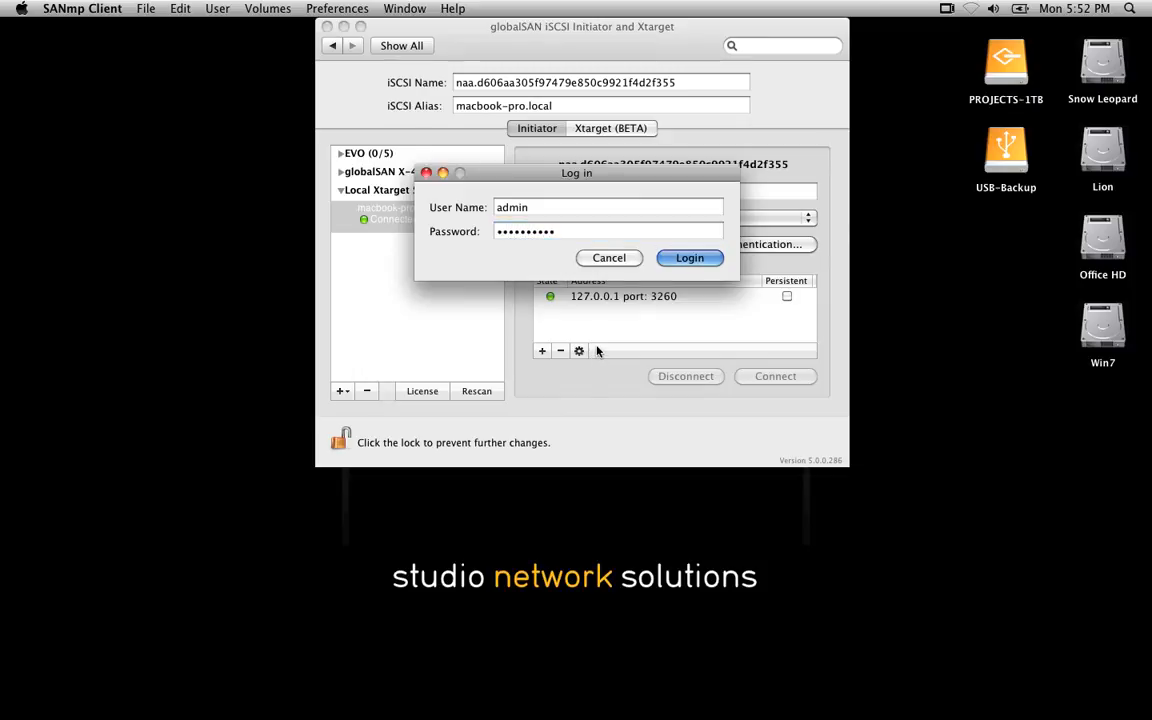
pyautogui.press('Return')
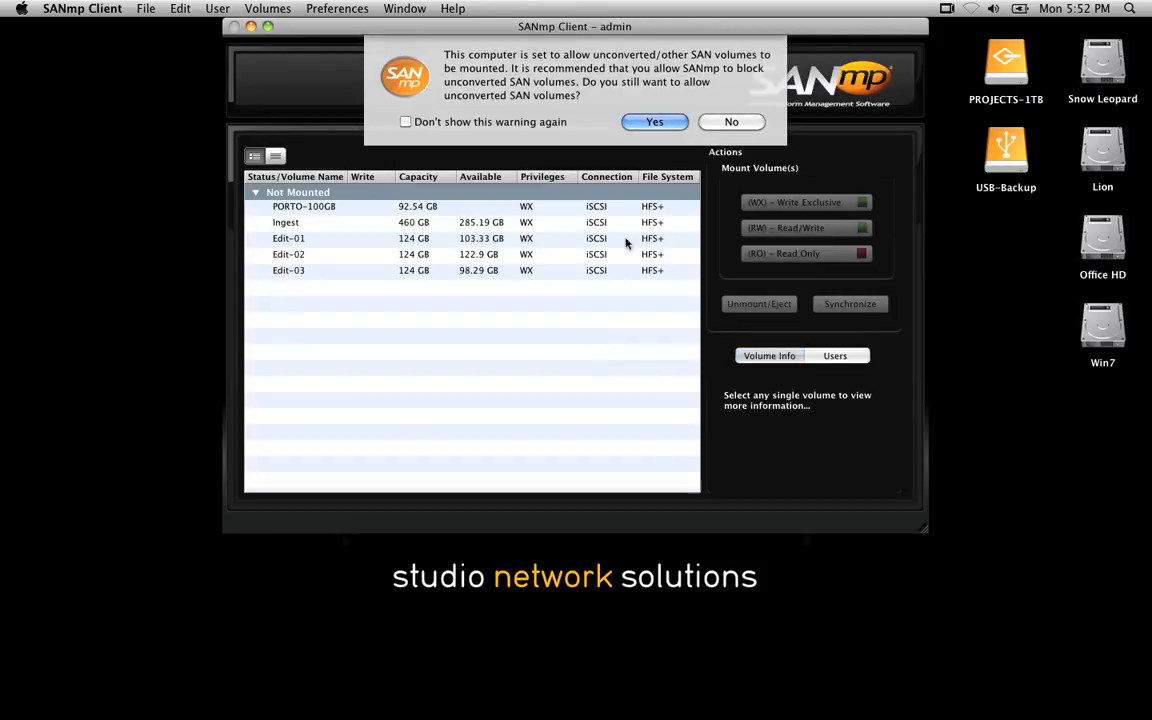
pyautogui.click(654, 121)
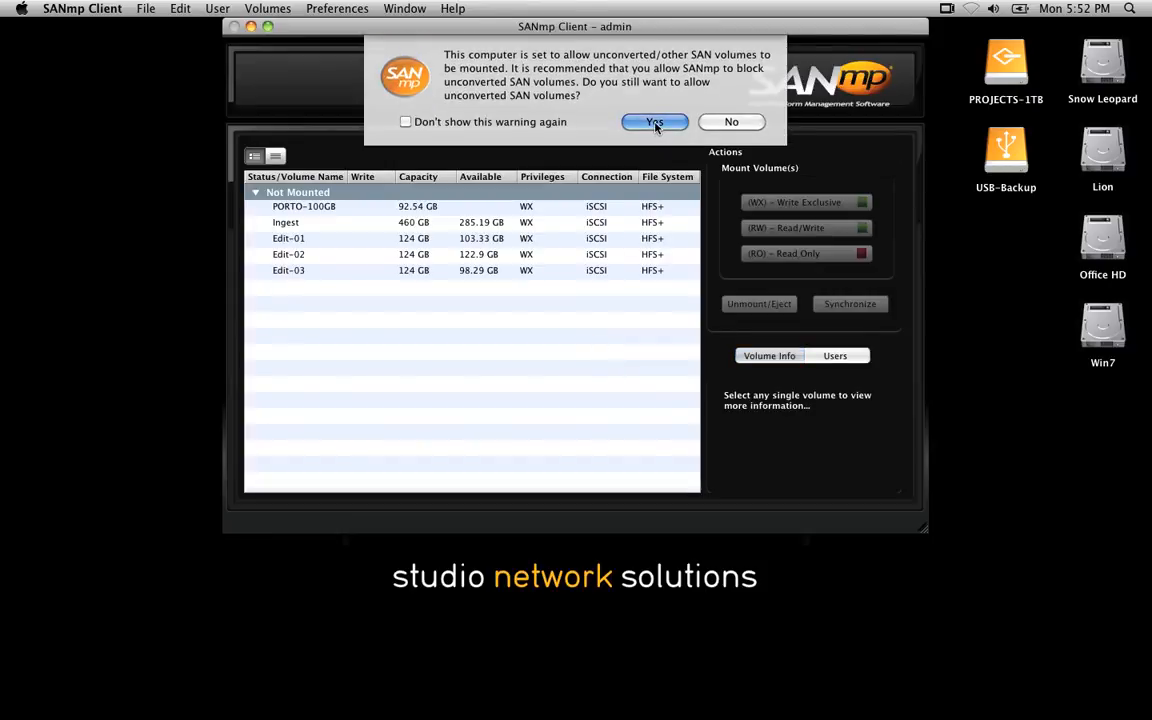
# Step: Mount the PORTO-100GB volume as Read/Write and close the Finder window showing its contents
pyautogui.click(355, 207)
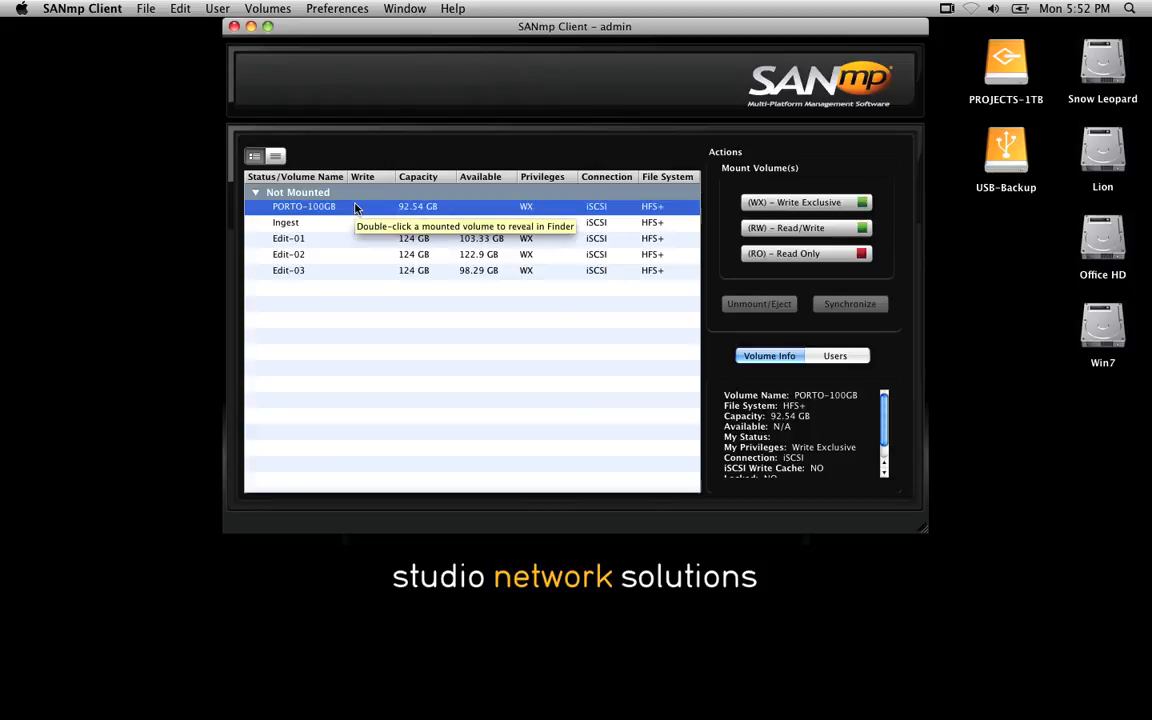
pyautogui.click(790, 229)
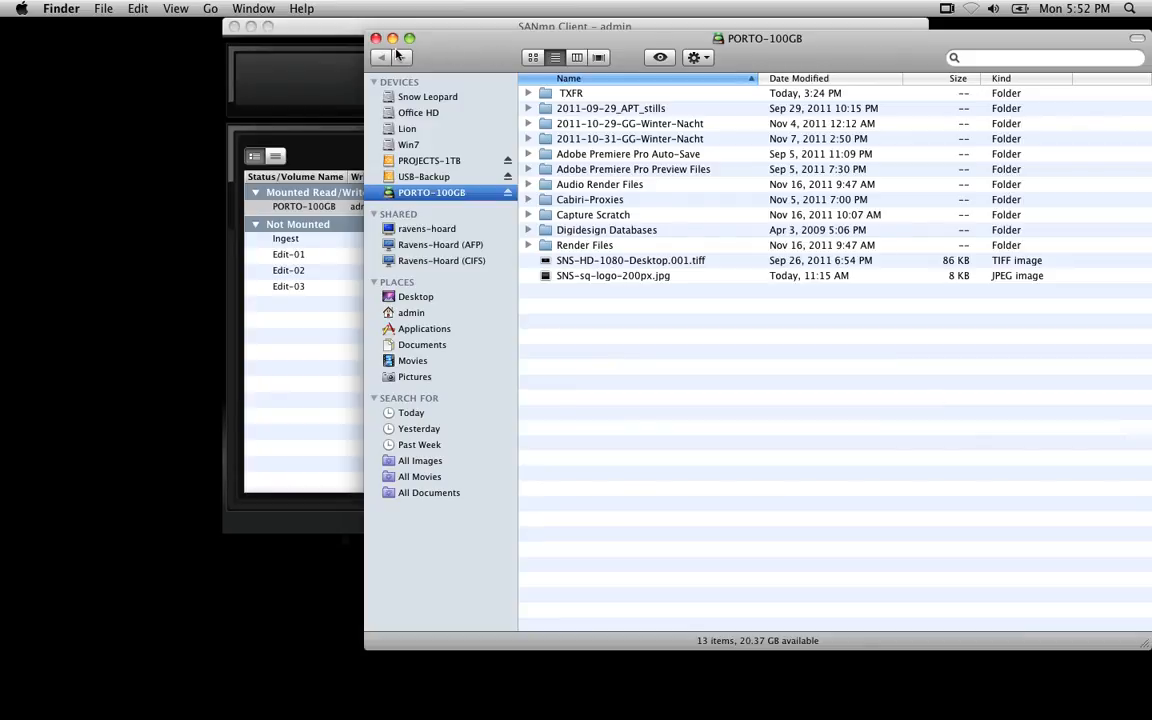
pyautogui.click(376, 39)
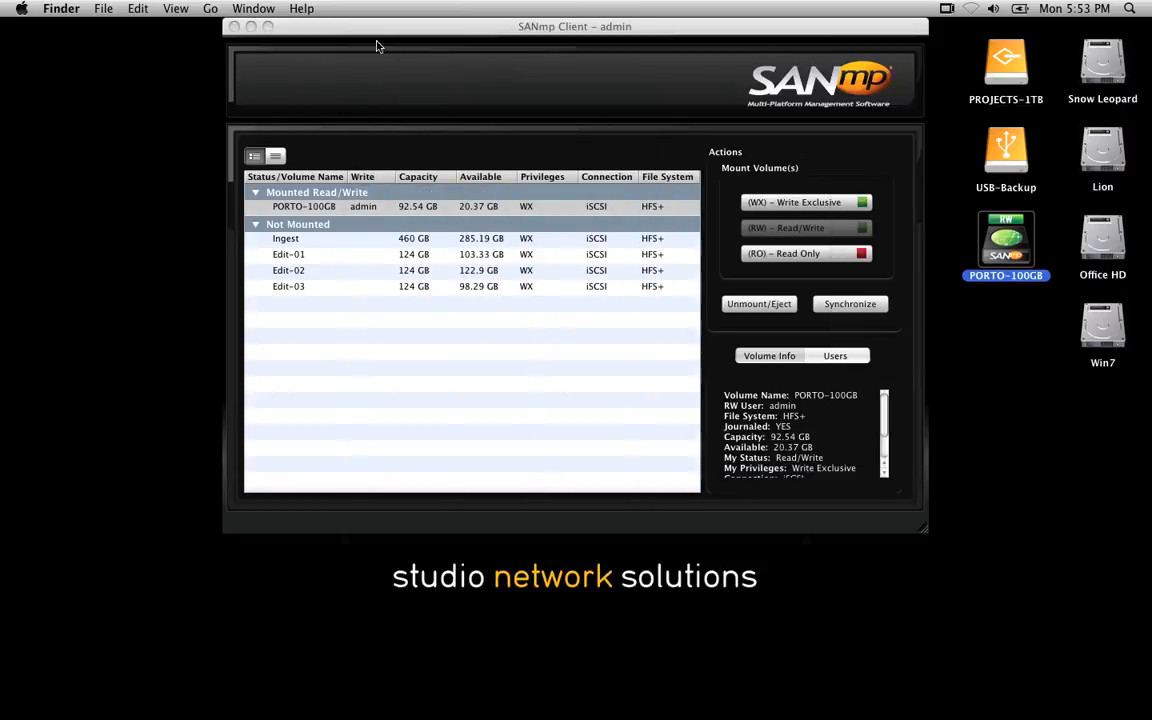